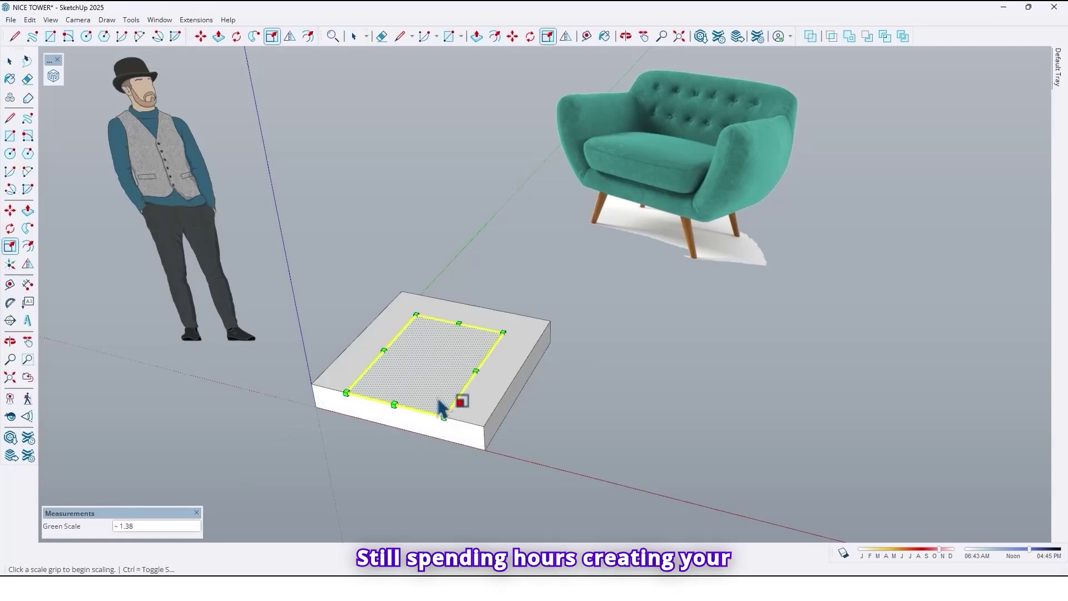
pyautogui.press('p')
# Push/Pull the rectangle into a slab, sink the inner seat, and scale the top face to widen the armrests
pyautogui.moveTo(489, 410); pyautogui.dragTo(489, 382)
pyautogui.moveTo(462, 312); pyautogui.dragTo(462, 262)
pyautogui.press('s')
pyautogui.click(529, 336)
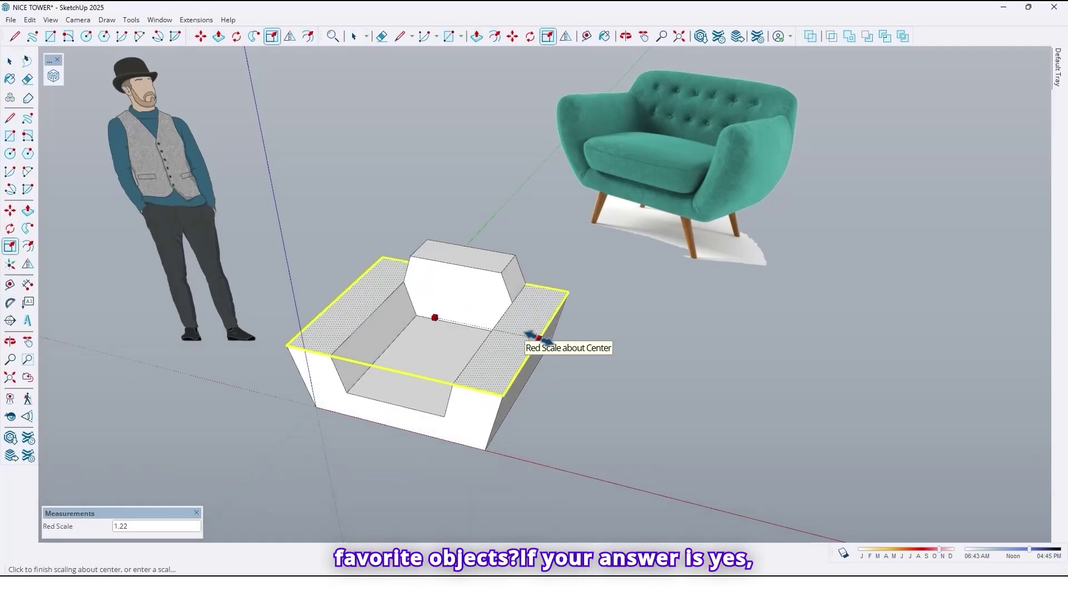
pyautogui.click(353, 405)
pyautogui.moveTo(353, 406); pyautogui.dragTo(990, 88, button='middle')
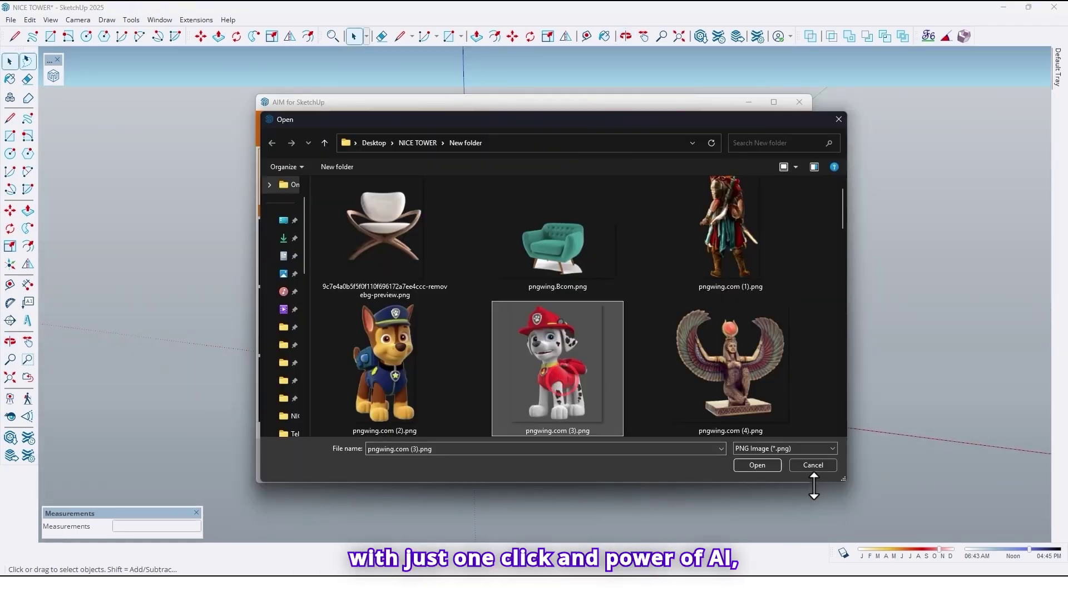
# Generate a 3D dalmatian model from its PNG image with AIM for SketchUp
pyautogui.click(758, 465)
pyautogui.click(702, 461)
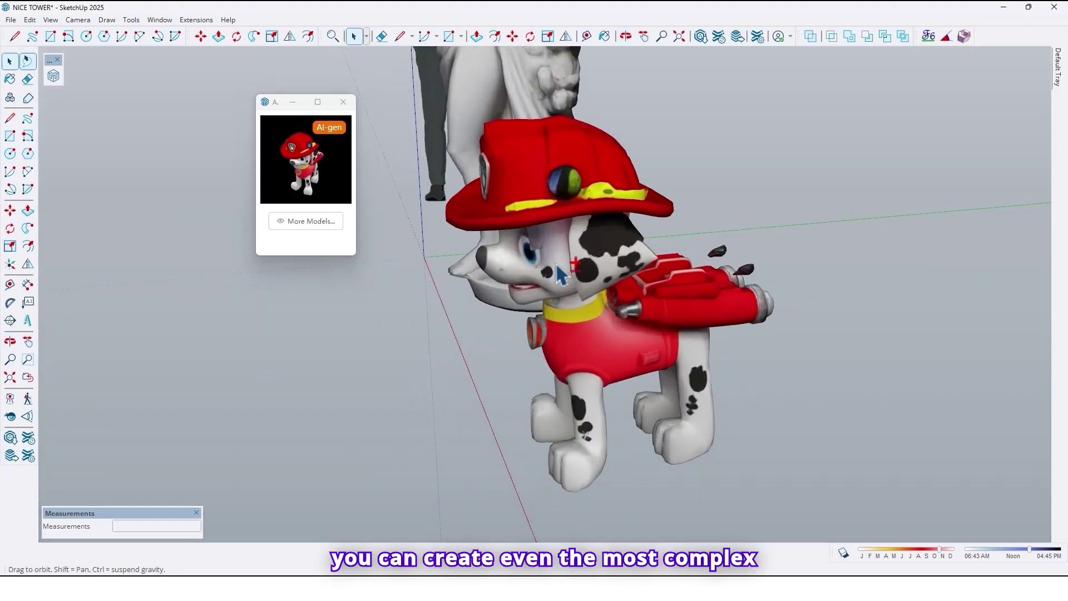
pyautogui.moveTo(557, 311)
pyautogui.mouseDown()
pyautogui.moveTo(667, 346)
pyautogui.moveTo(95, 234)
pyautogui.moveTo(883, 245)
pyautogui.mouseUp()
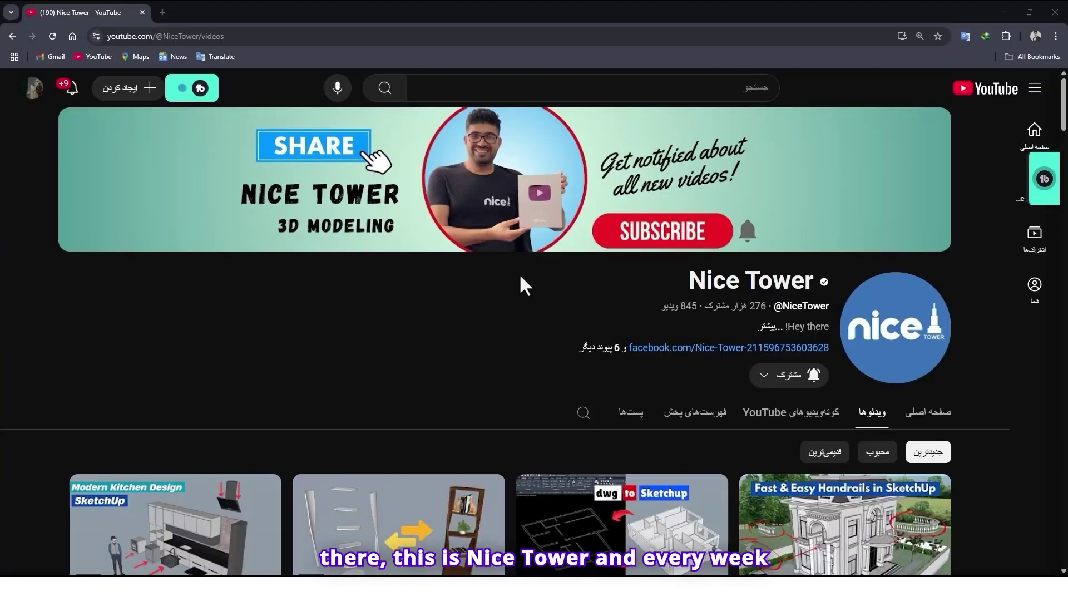
# Scroll far down through the Nice Tower channel's list of SketchUp tutorial videos
pyautogui.scroll(-18, 523, 284)
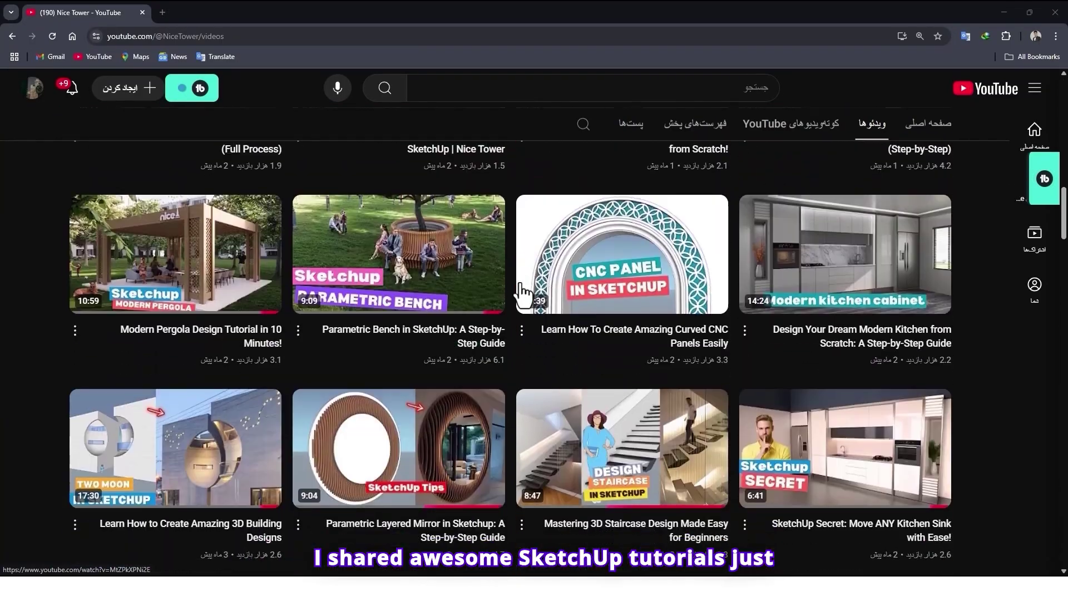
pyautogui.scroll(-16, 523, 292)
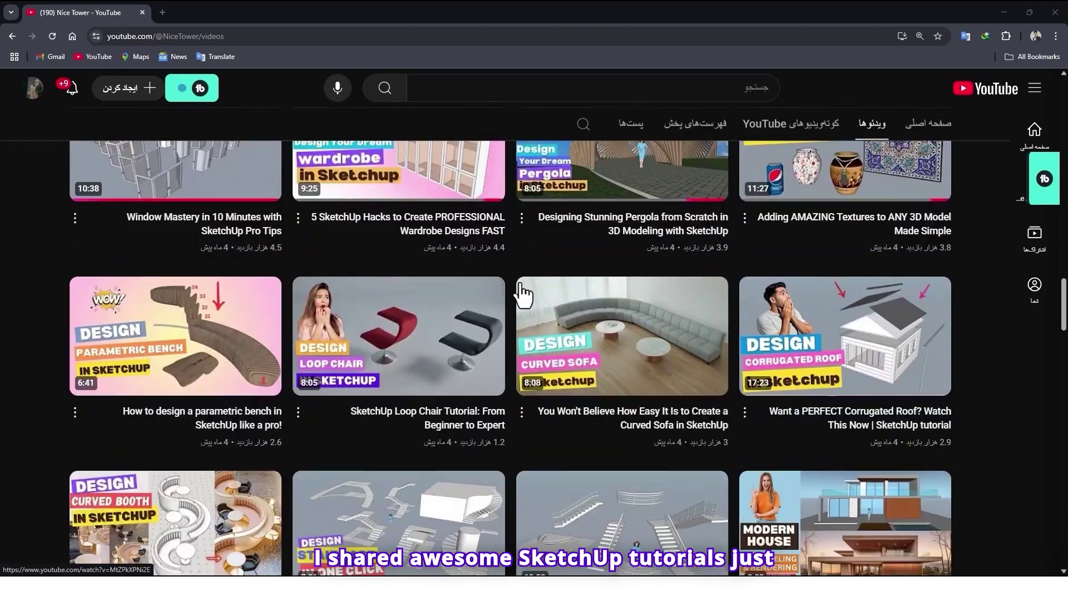
pyautogui.scroll(-17, 523, 292)
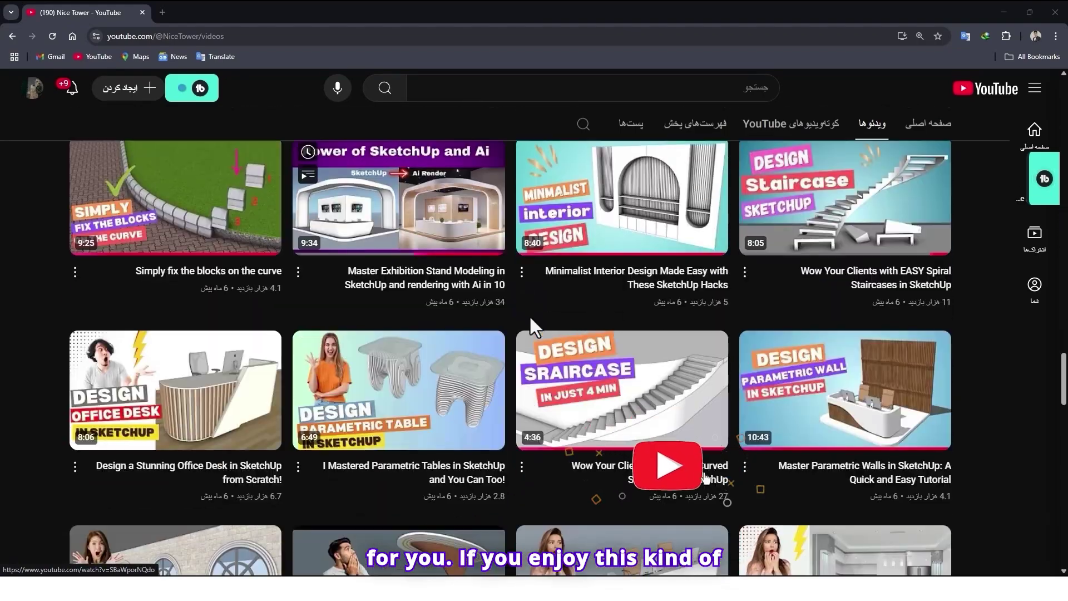
pyautogui.scroll(-4, 531, 320)
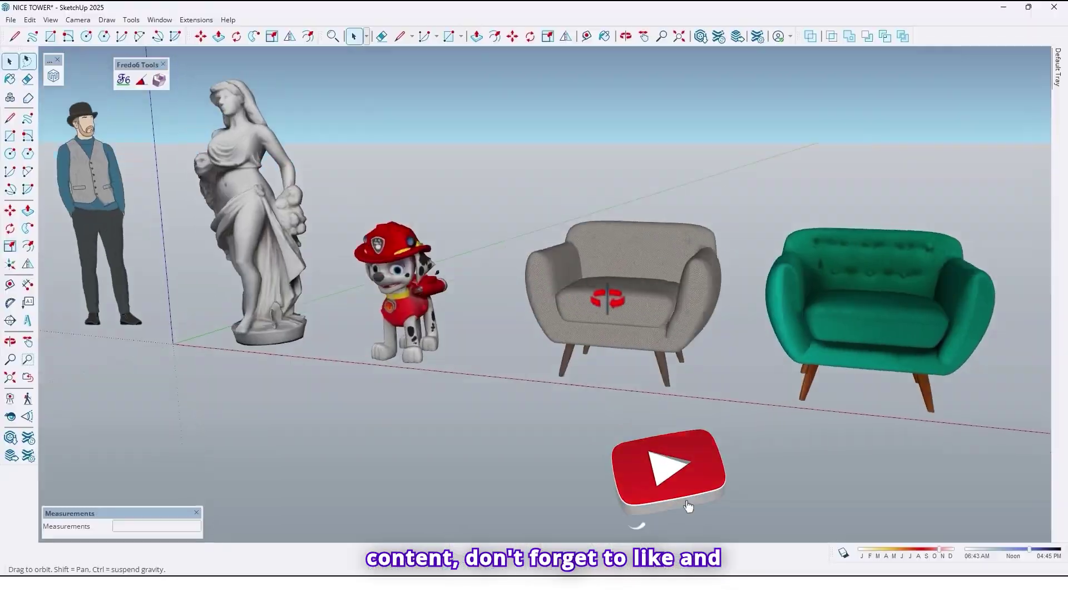
pyautogui.moveTo(974, 239)
pyautogui.mouseDown()
pyautogui.moveTo(911, 231)
pyautogui.moveTo(926, 267)
pyautogui.moveTo(625, 308)
pyautogui.moveTo(679, 286)
pyautogui.moveTo(529, 178)
pyautogui.moveTo(405, 333)
pyautogui.moveTo(489, 544)
pyautogui.moveTo(747, 372)
pyautogui.moveTo(701, 243)
pyautogui.moveTo(700, 275)
pyautogui.mouseUp()
# Switch to the Select tool and orbit the view to a new angle
pyautogui.press('space')
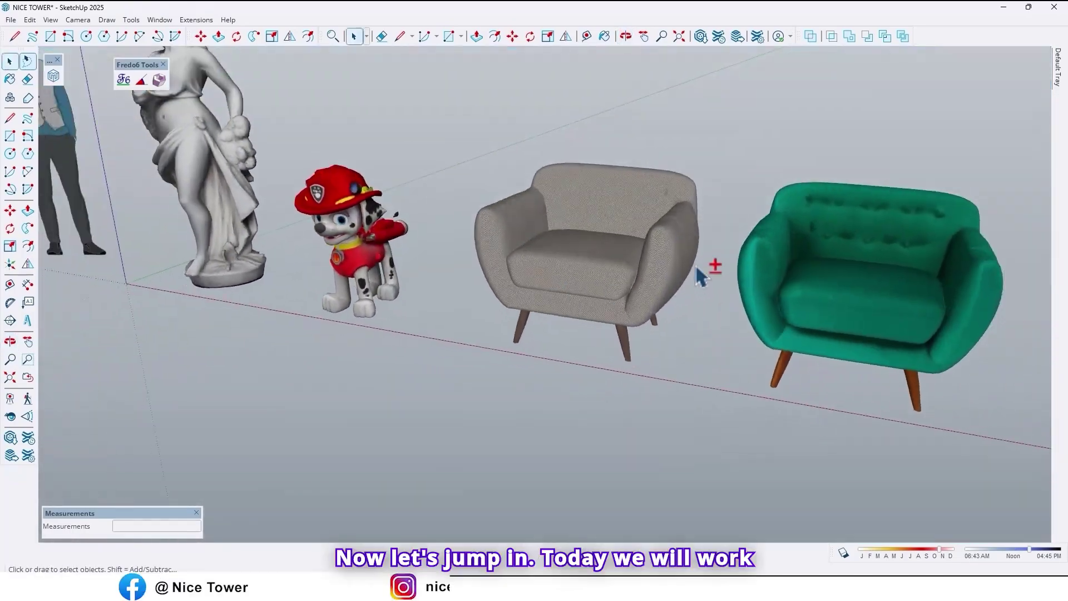
pyautogui.moveTo(700, 276); pyautogui.dragTo(640, 279, button='middle')
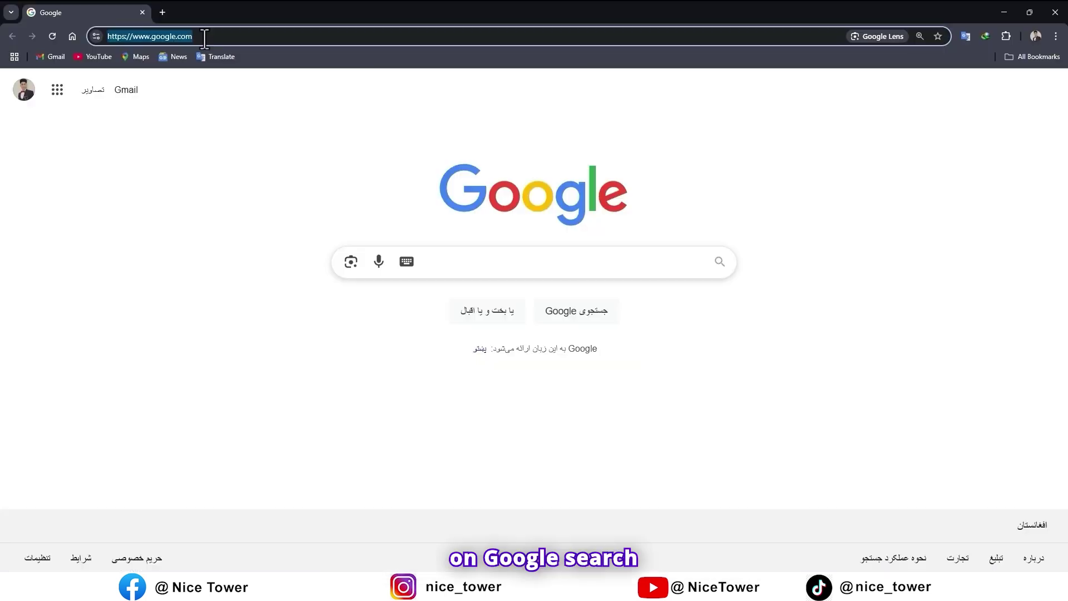
# Load nicetowers.com from Chrome's address bar
pyautogui.write('nicetow')
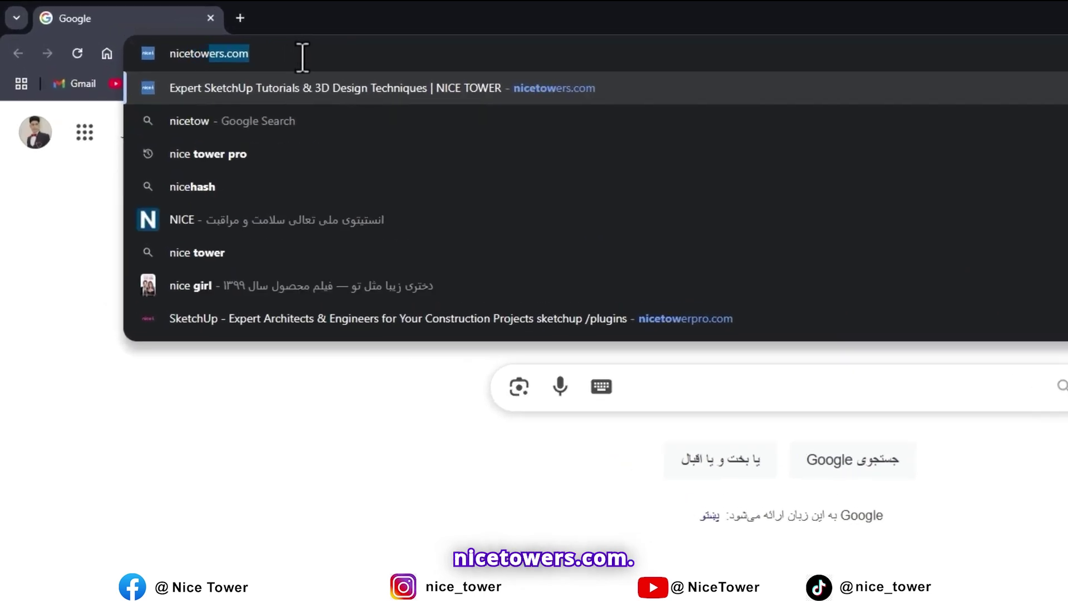
pyautogui.write('ers.com')
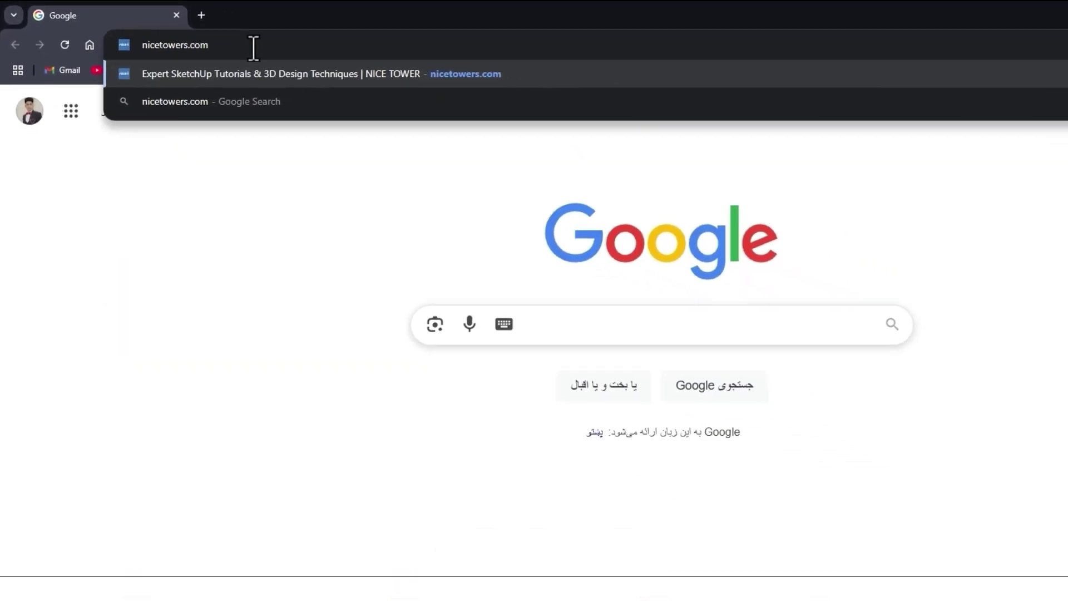
pyautogui.press('Return')
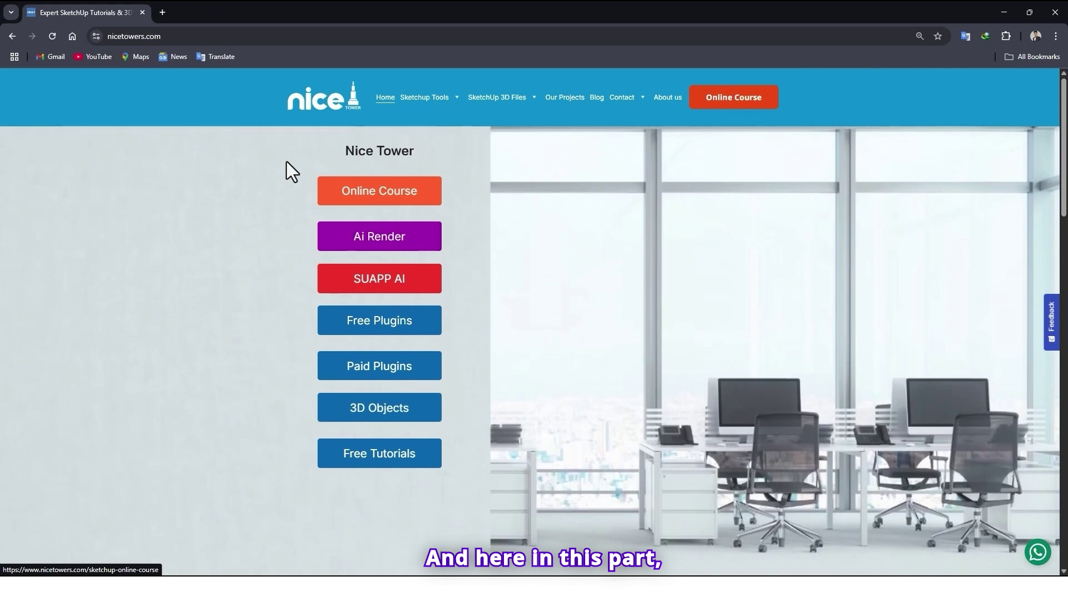
# From the SUAPP AI site, download suapp_aim_for_sketchup_v1.0.1.rbz and save it into the New folder
pyautogui.click(365, 295)
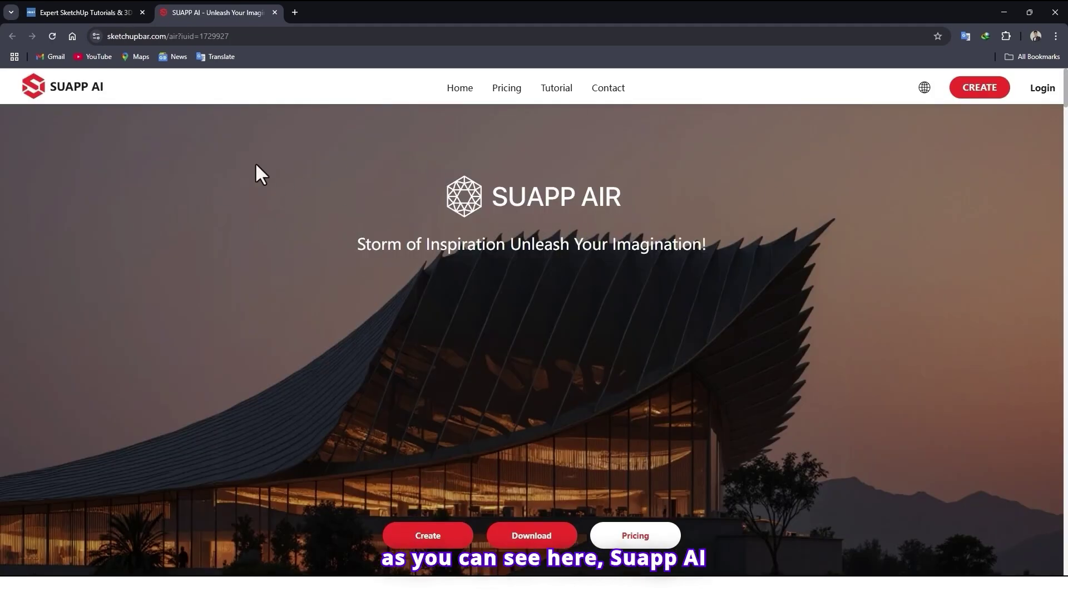
pyautogui.scroll(-5, 510, 286)
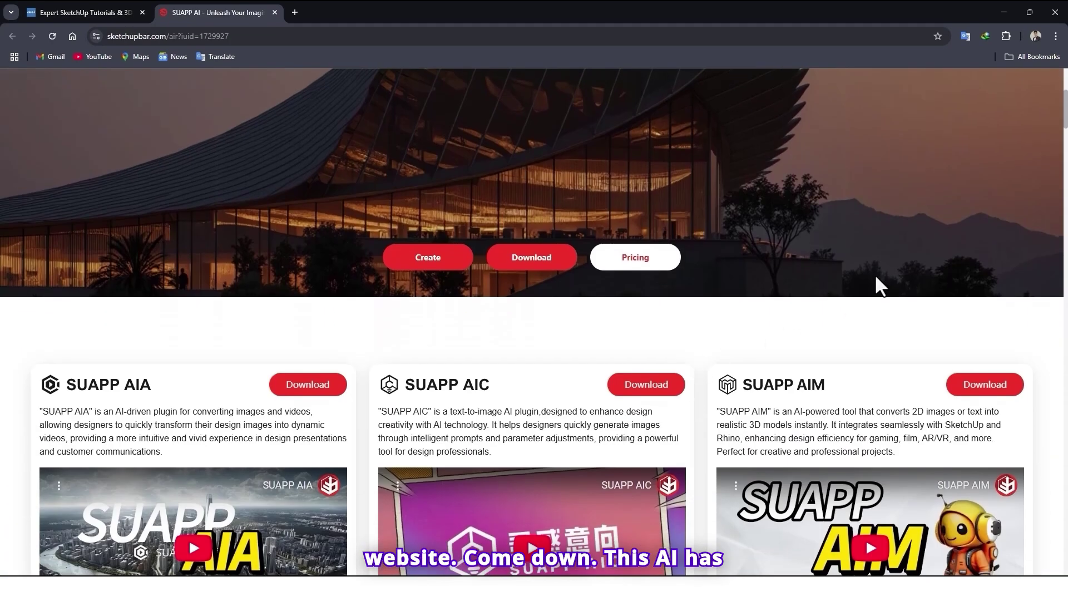
pyautogui.scroll(-3, 876, 277)
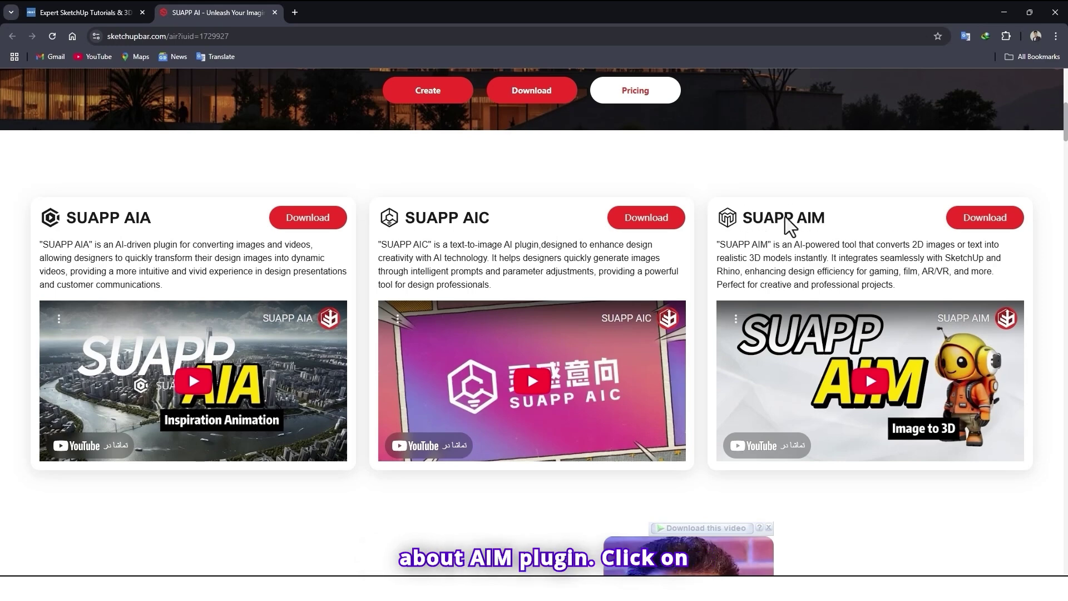
pyautogui.click(978, 219)
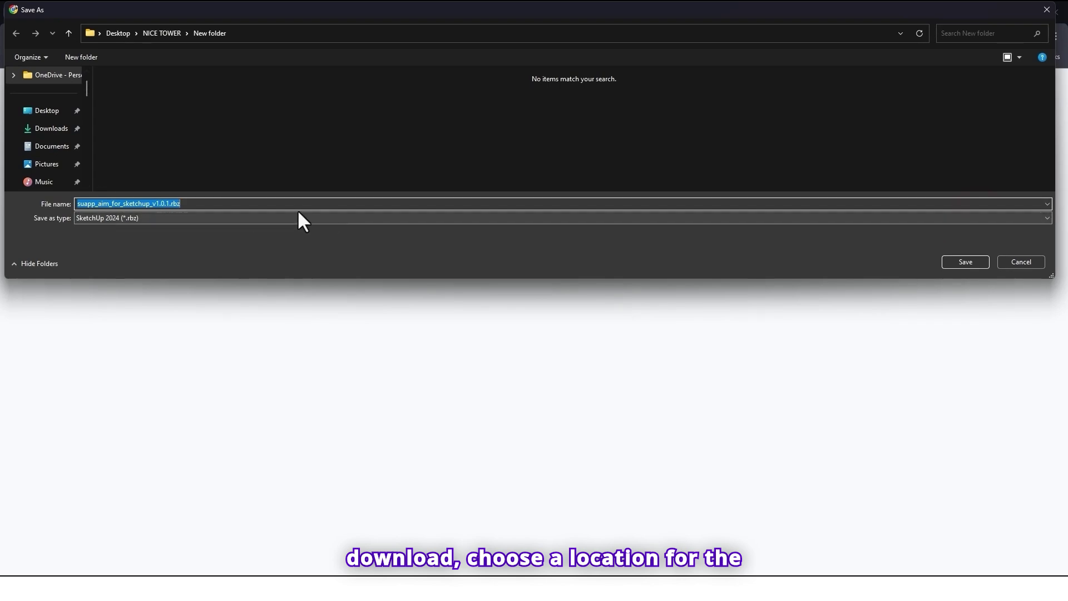
pyautogui.click(970, 259)
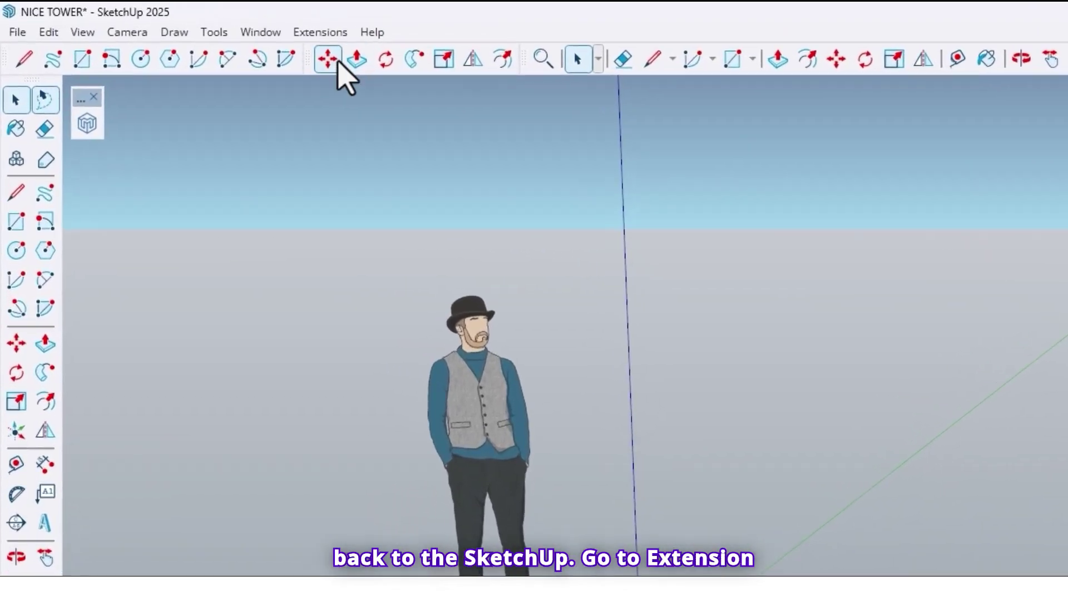
# Install suapp_aim_for_sketchup_v1.0.1.rbz through the Extension Manager
pyautogui.click(337, 33)
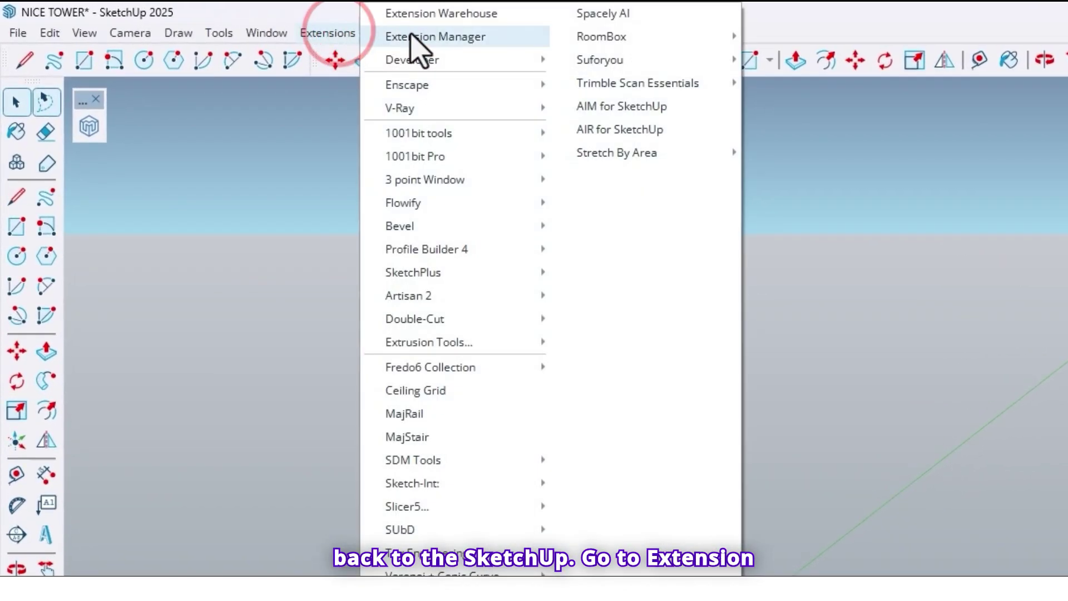
pyautogui.click(444, 37)
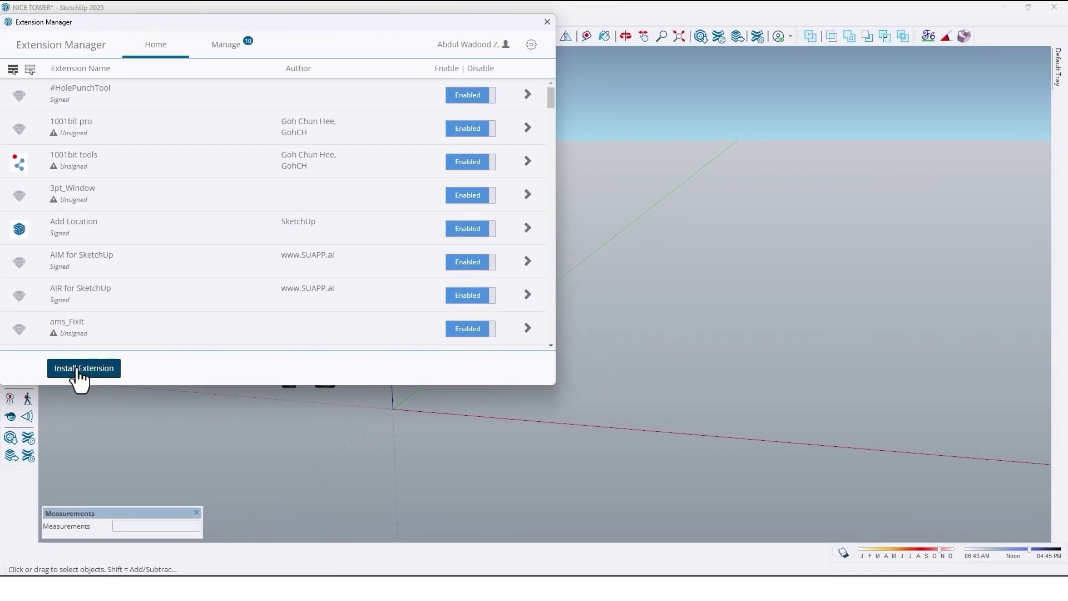
pyautogui.click(78, 371)
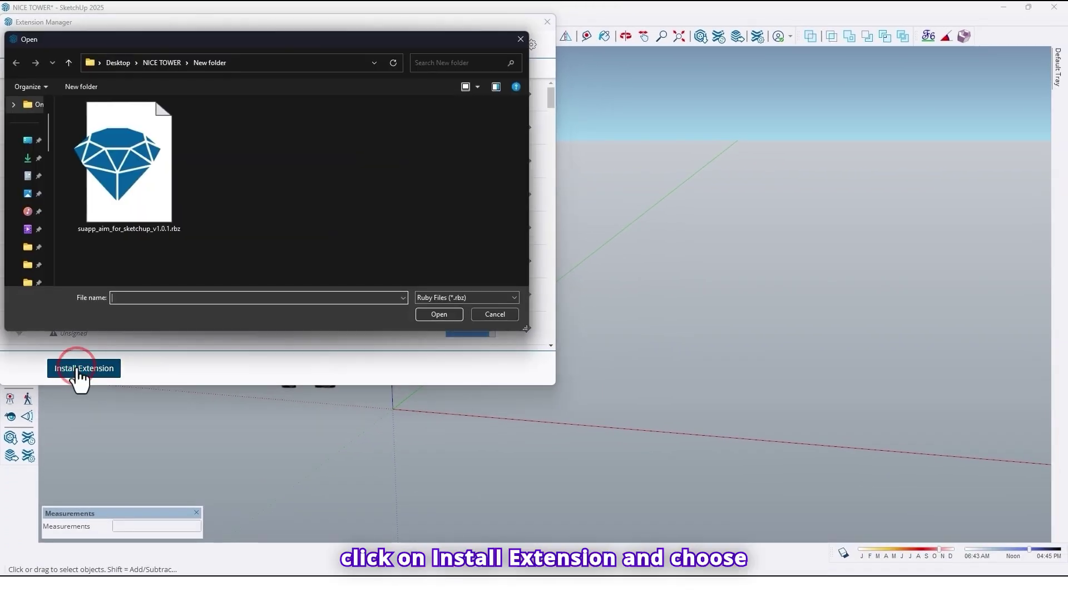
pyautogui.click(144, 168)
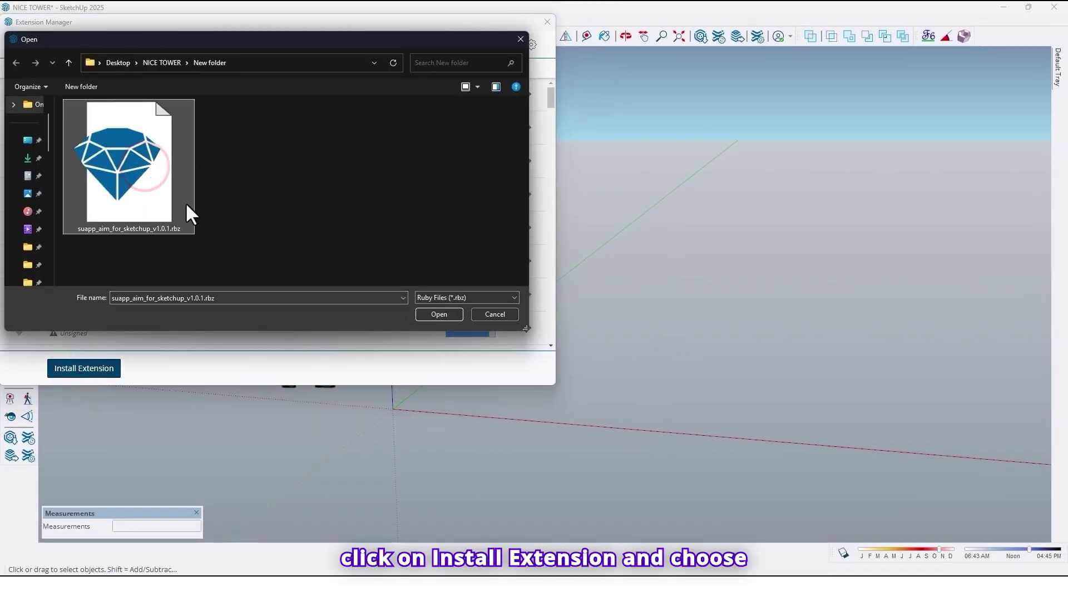
pyautogui.click(439, 315)
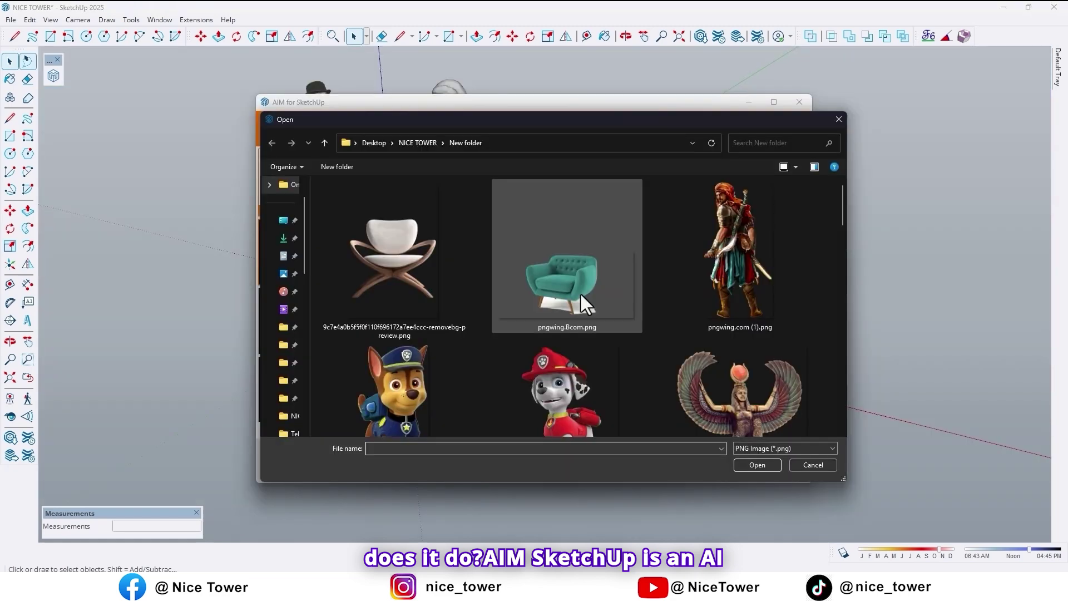
# Generate a 3D model from the teal armchair image pngwing.Bcom.png and view it in the scene
pyautogui.click(580, 293)
pyautogui.click(764, 464)
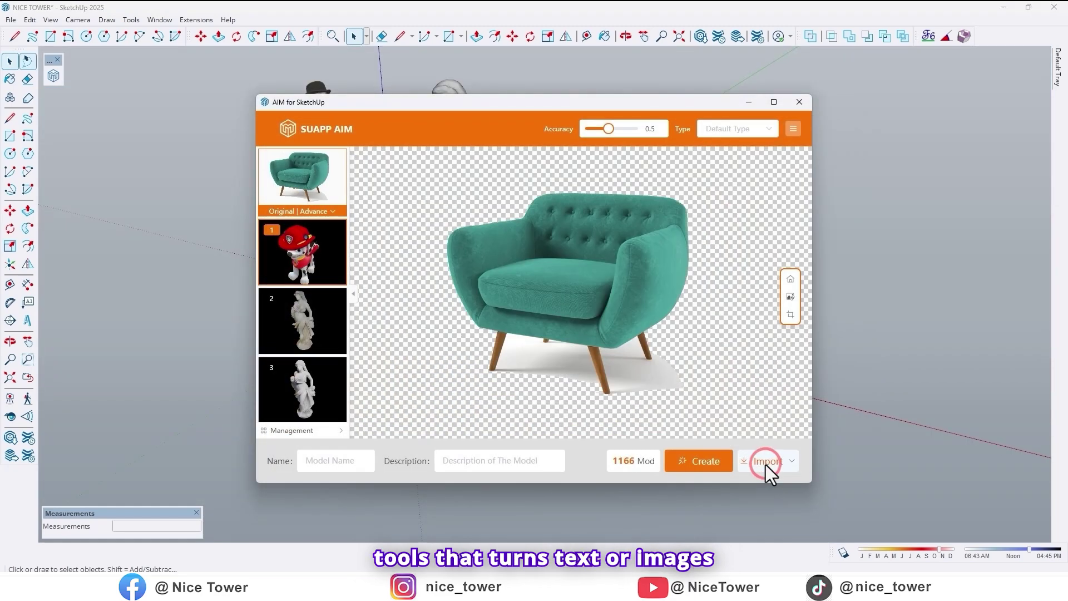
pyautogui.click(704, 462)
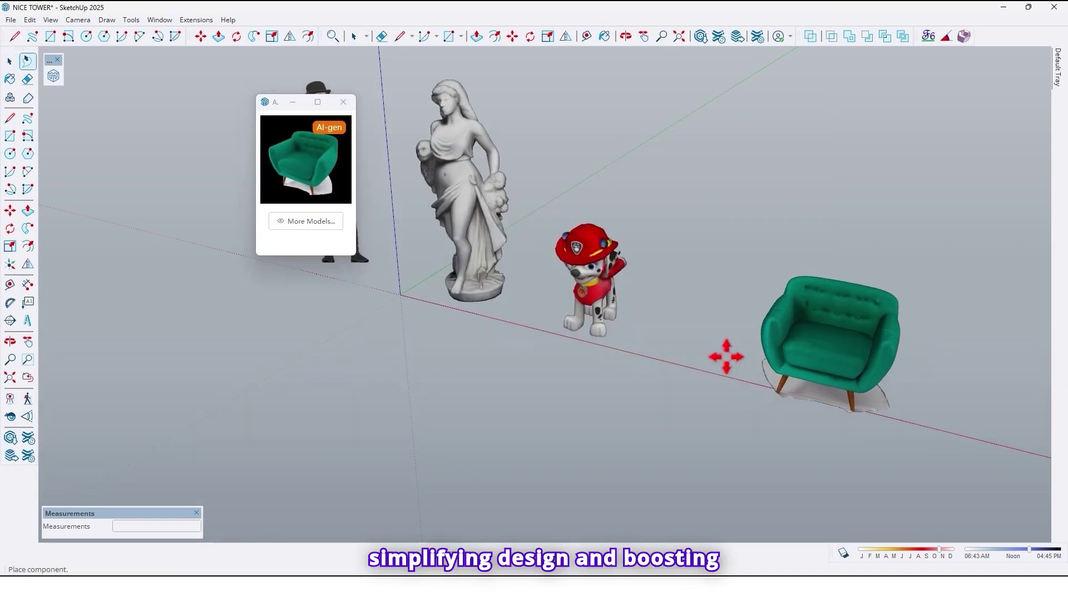
pyautogui.moveTo(723, 358); pyautogui.dragTo(668, 378, button='middle')
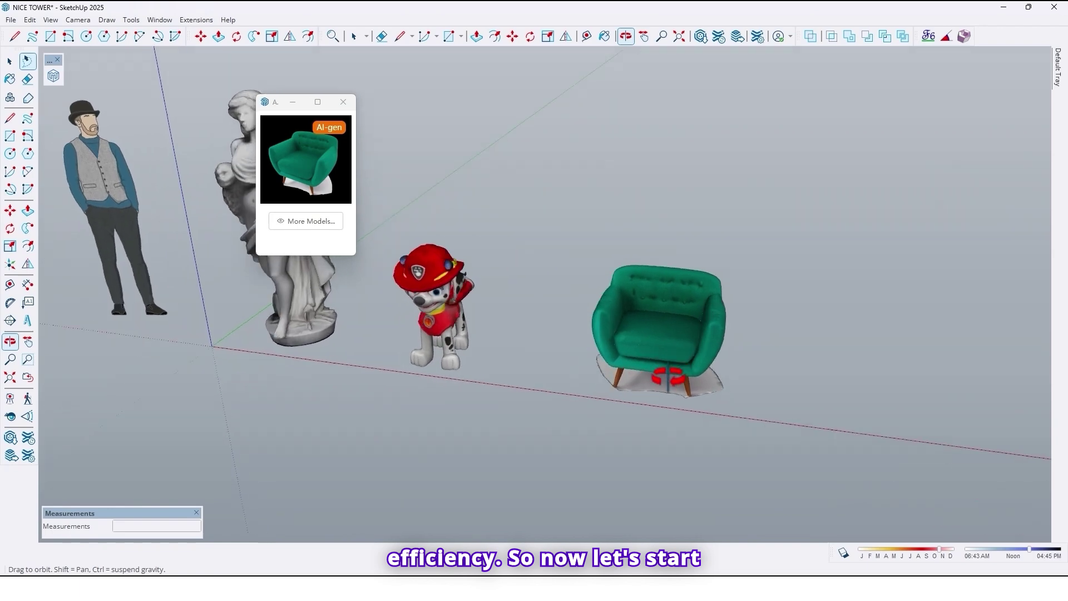
pyautogui.scroll(3, 611, 386)
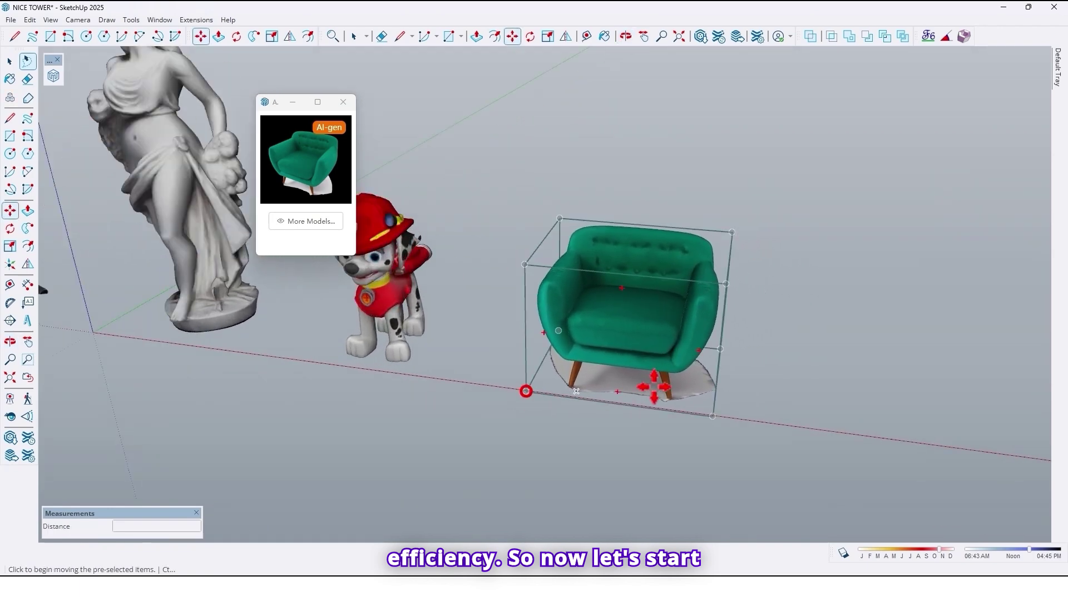
pyautogui.scroll(-5, 564, 365)
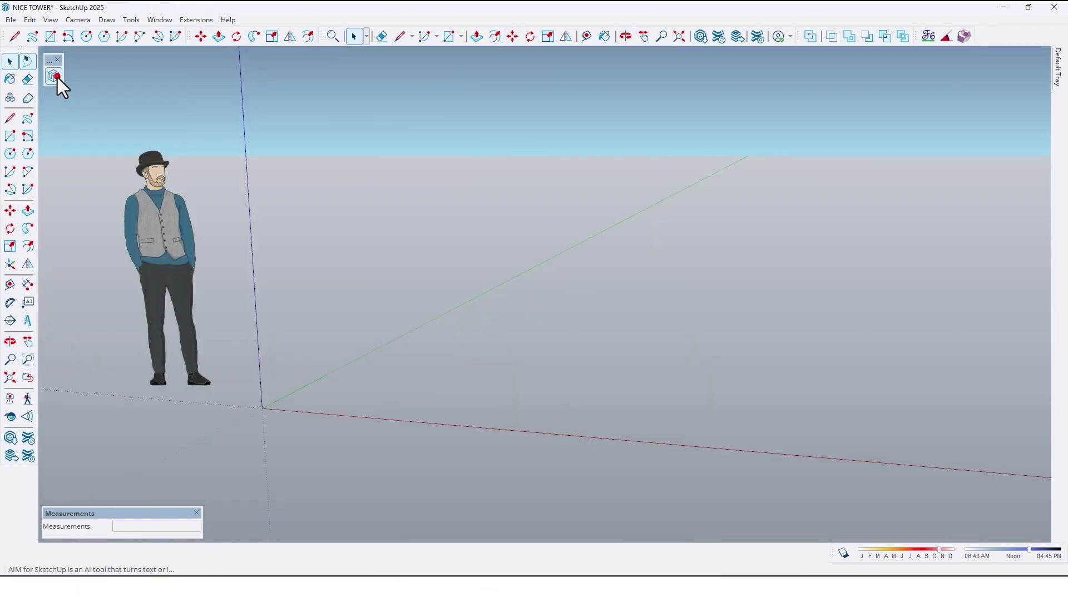
# In the AIM window, load the statue photo pngwing.com (14).png as the source image
pyautogui.click(54, 76)
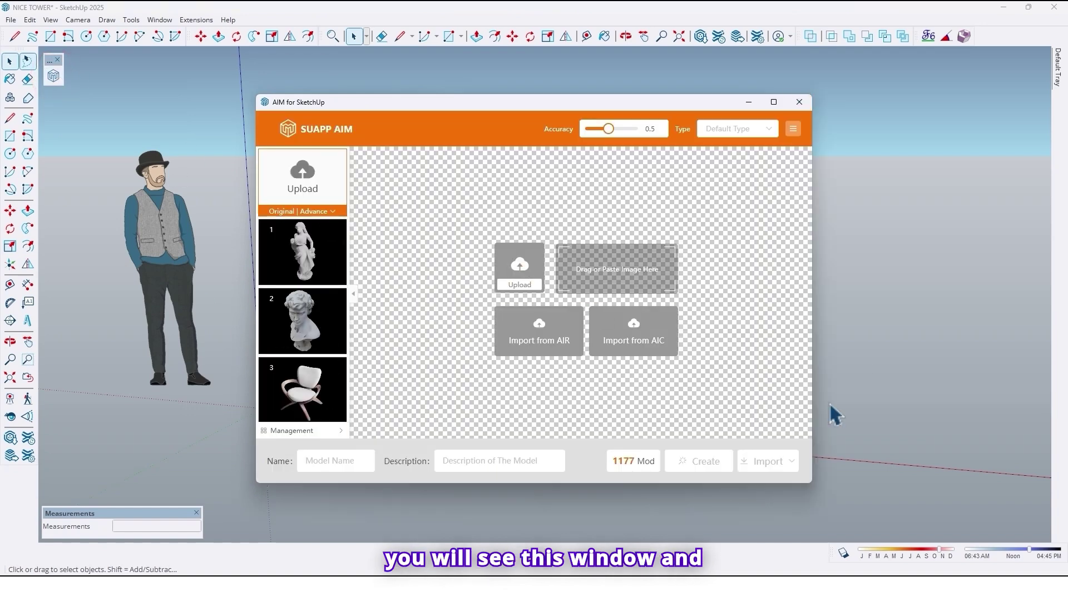
pyautogui.click(521, 267)
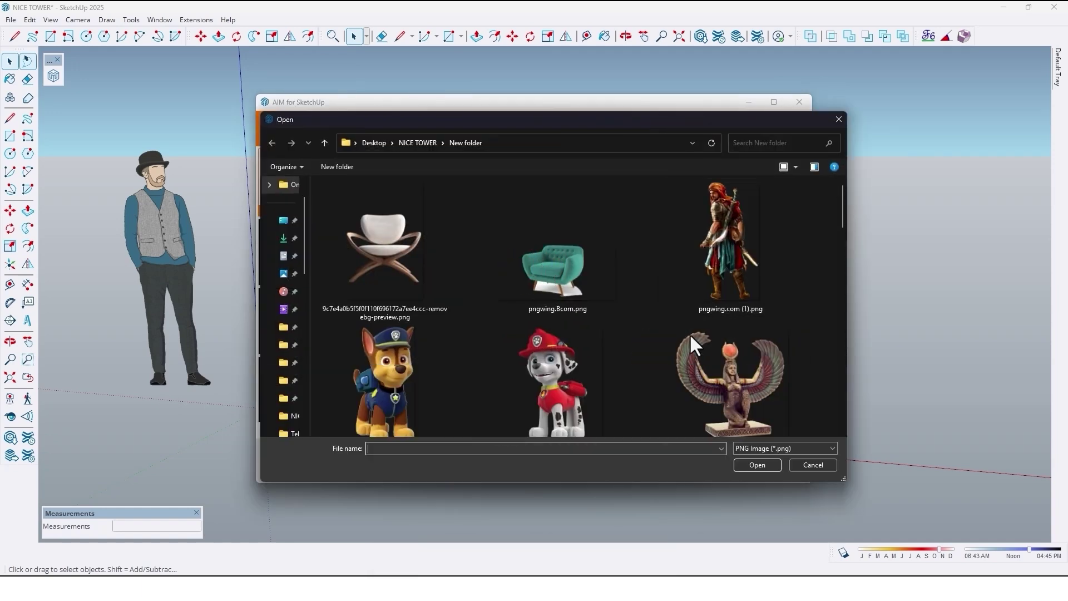
pyautogui.scroll(-8, 452, 279)
pyautogui.scroll(8, 535, 285)
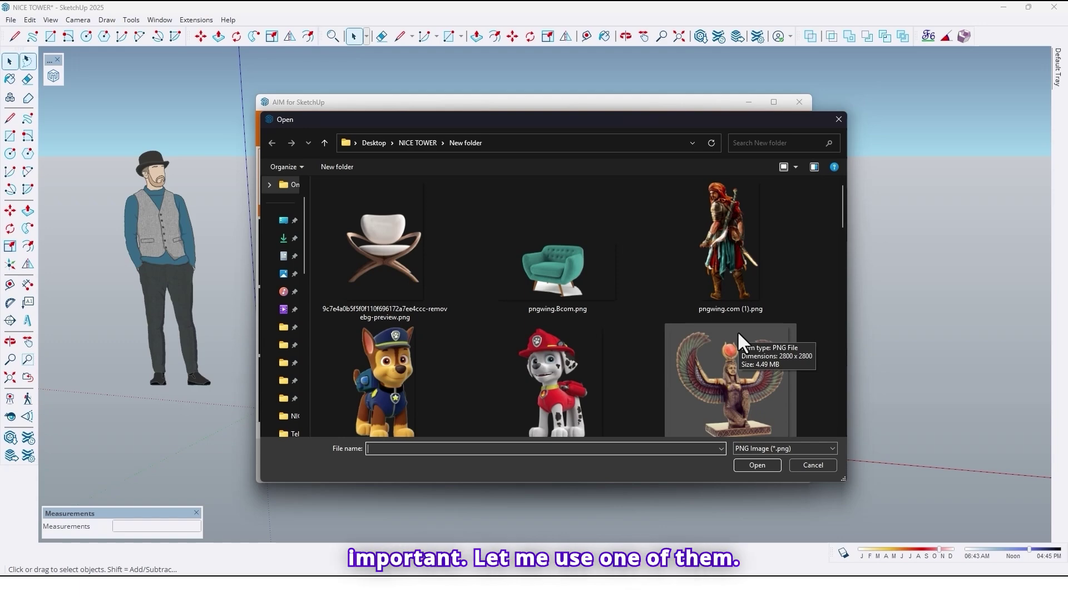
pyautogui.scroll(-5, 530, 314)
pyautogui.scroll(-2, 531, 315)
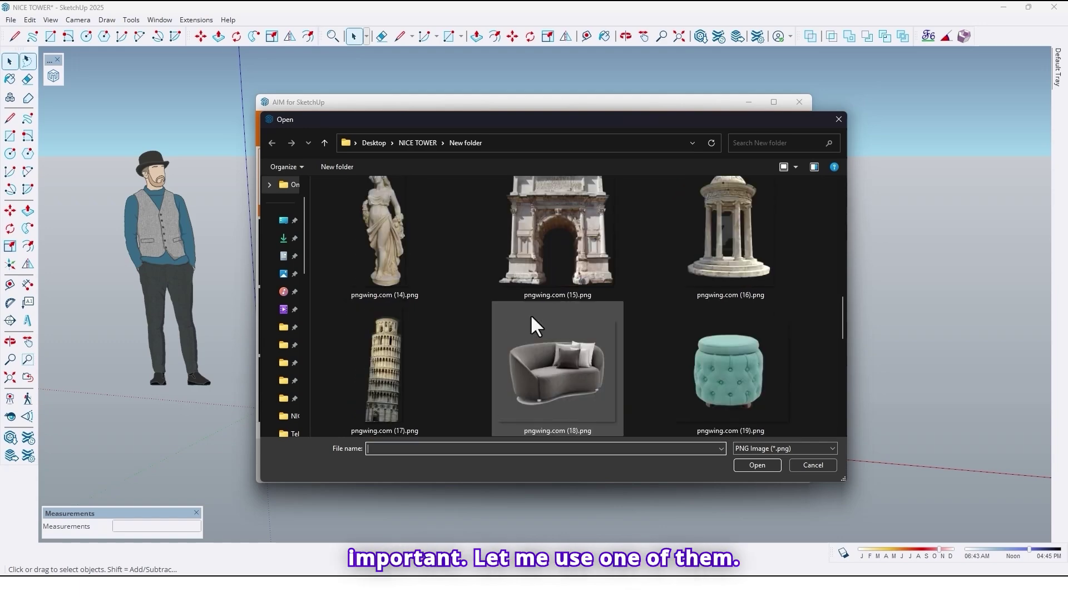
pyautogui.click(383, 230)
# Generate the statue 01 model from the loaded photo and orbit its preview
pyautogui.click(756, 466)
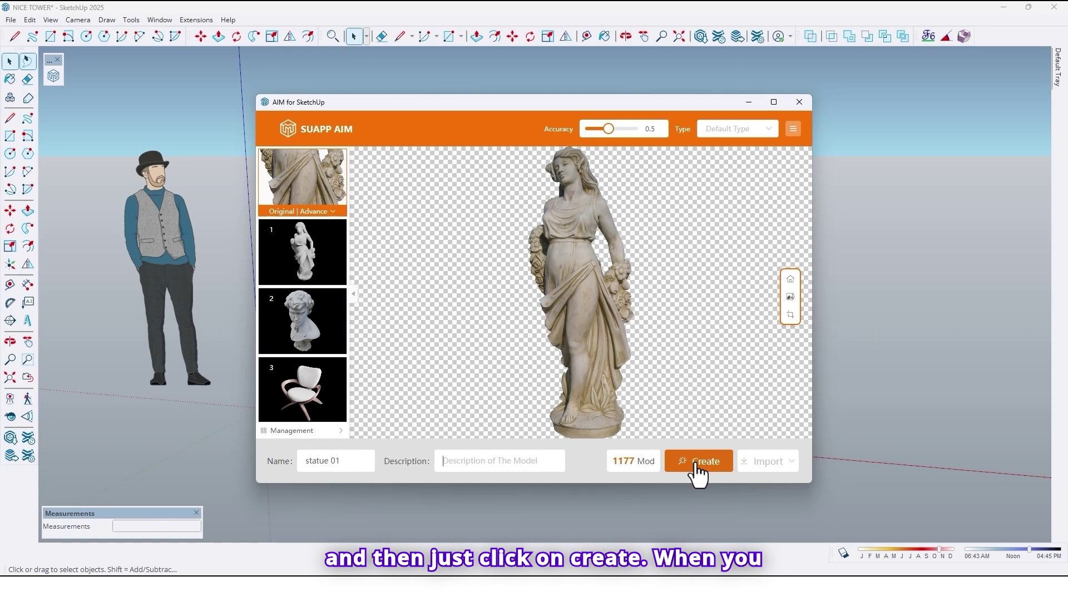
pyautogui.click(696, 462)
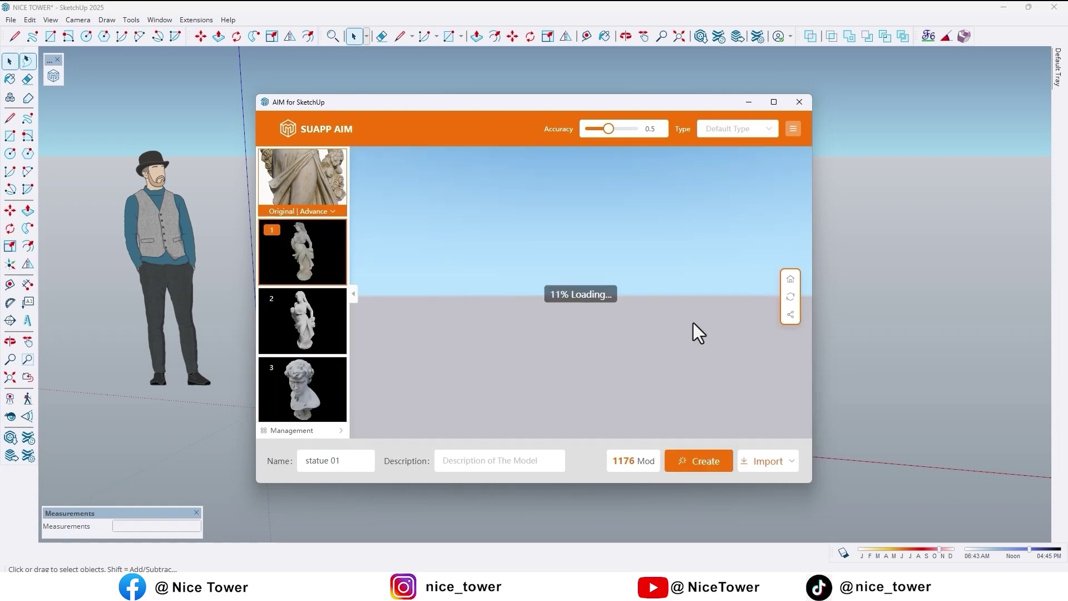
pyautogui.moveTo(579, 352); pyautogui.dragTo(619, 387)
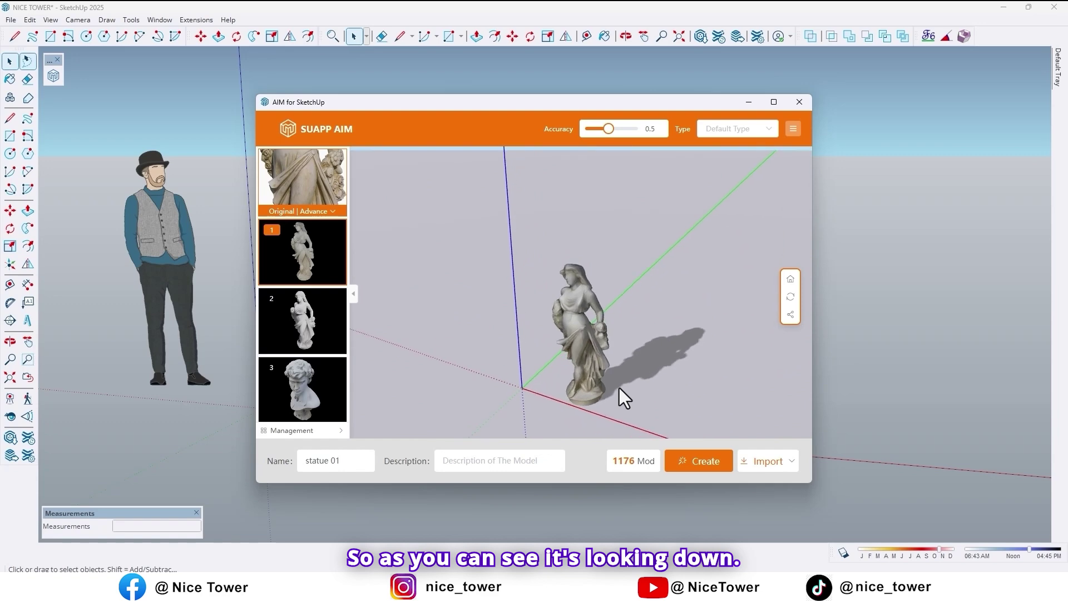
# Import the statue model and set it on the ground beside the man figure
pyautogui.click(767, 461)
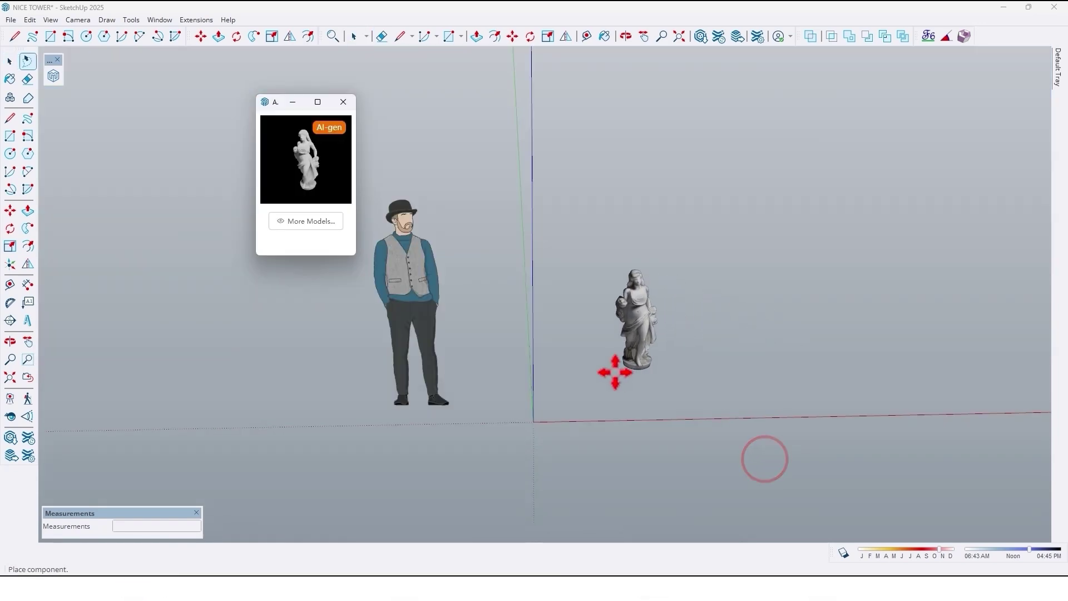
pyautogui.click(584, 406)
pyautogui.moveTo(585, 407); pyautogui.dragTo(553, 417, button='middle')
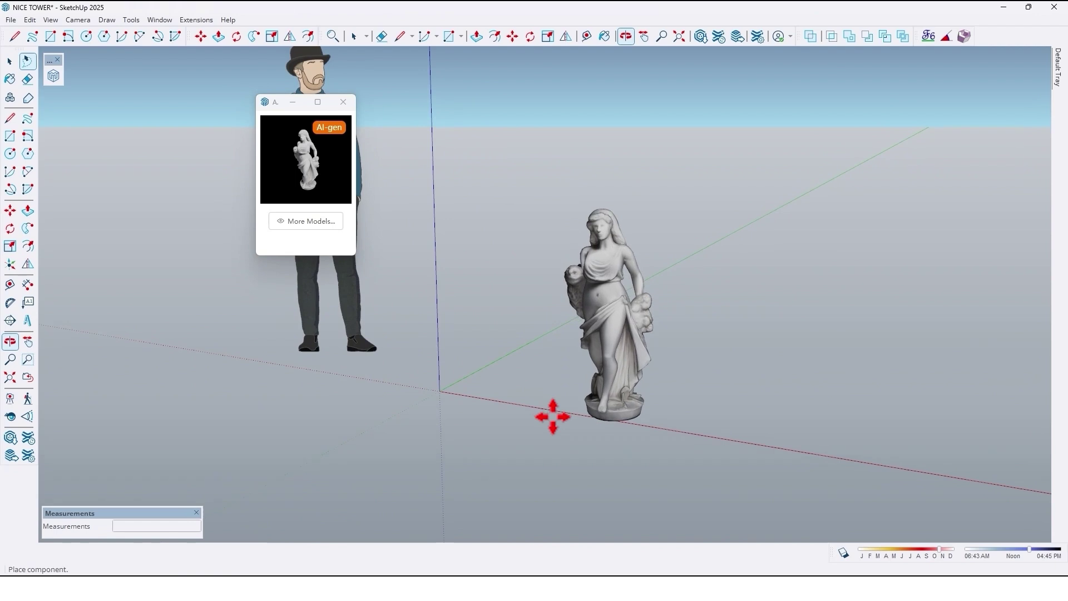
pyautogui.click(453, 389)
pyautogui.moveTo(455, 389); pyautogui.dragTo(549, 303, button='middle')
# Scale the statue up so it is taller than the man, then orbit back to eye level
pyautogui.press('m')
pyautogui.press('s')
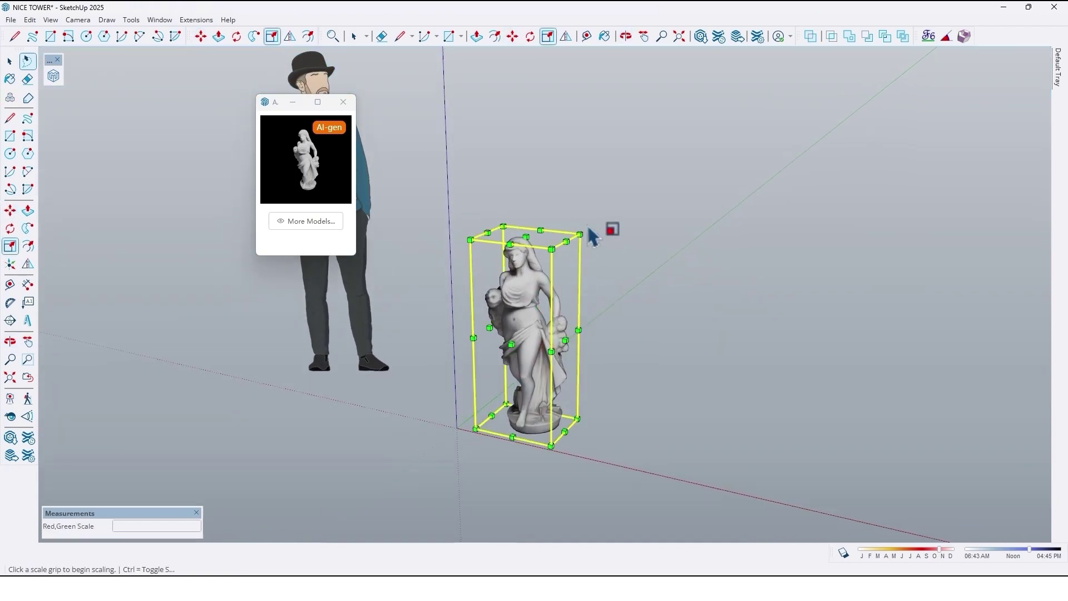
pyautogui.click(584, 231)
pyautogui.scroll(-3, 682, 192)
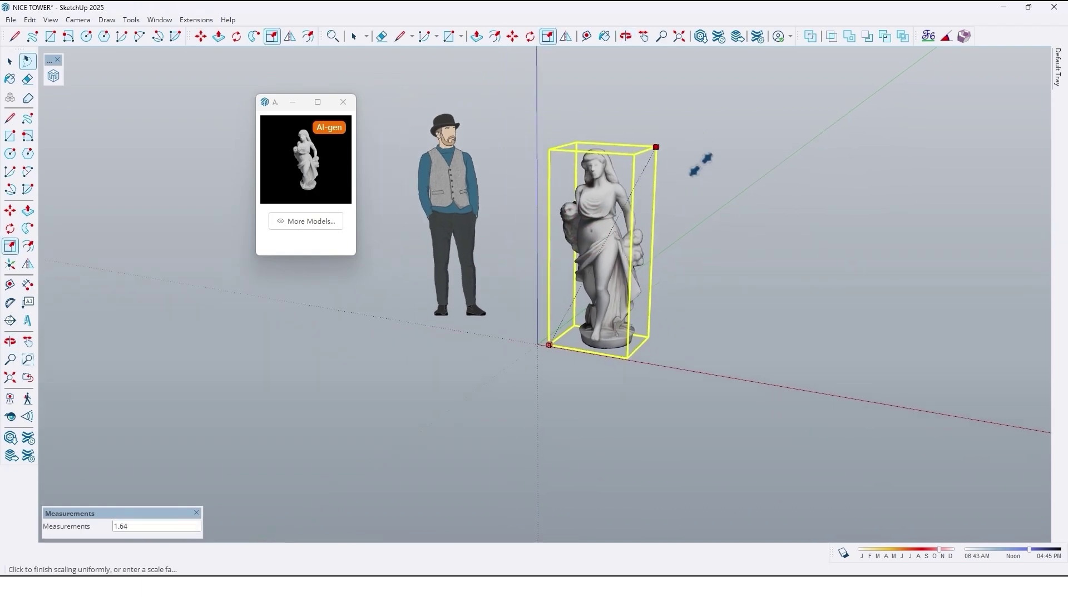
pyautogui.scroll(2, 710, 238)
pyautogui.press('space')
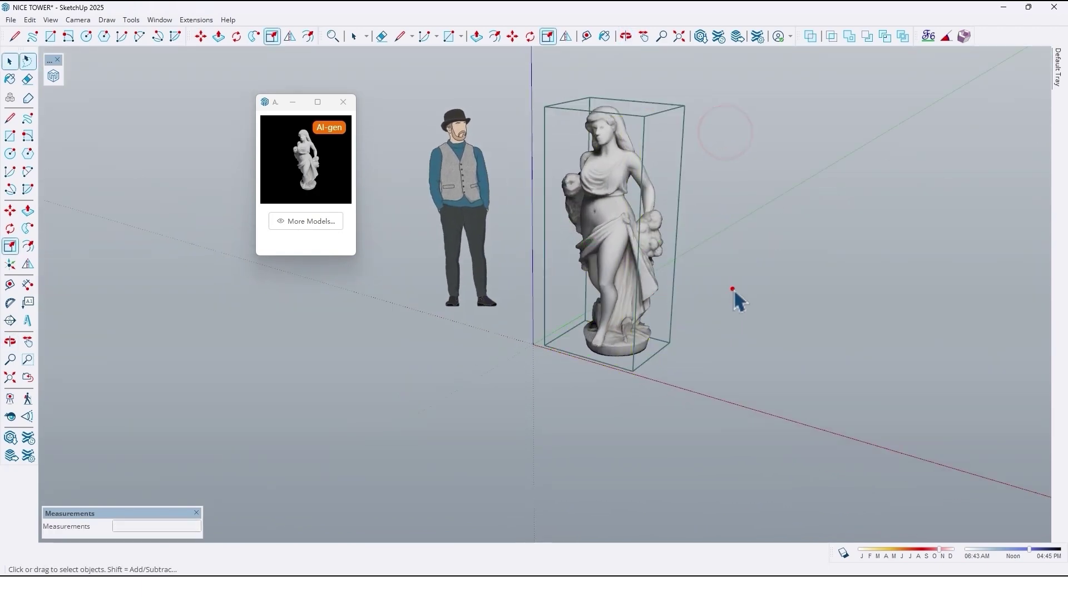
pyautogui.click(734, 289)
pyautogui.moveTo(734, 289); pyautogui.dragTo(790, 303, button='middle')
pyautogui.moveTo(594, 292); pyautogui.dragTo(661, 341, button='middle')
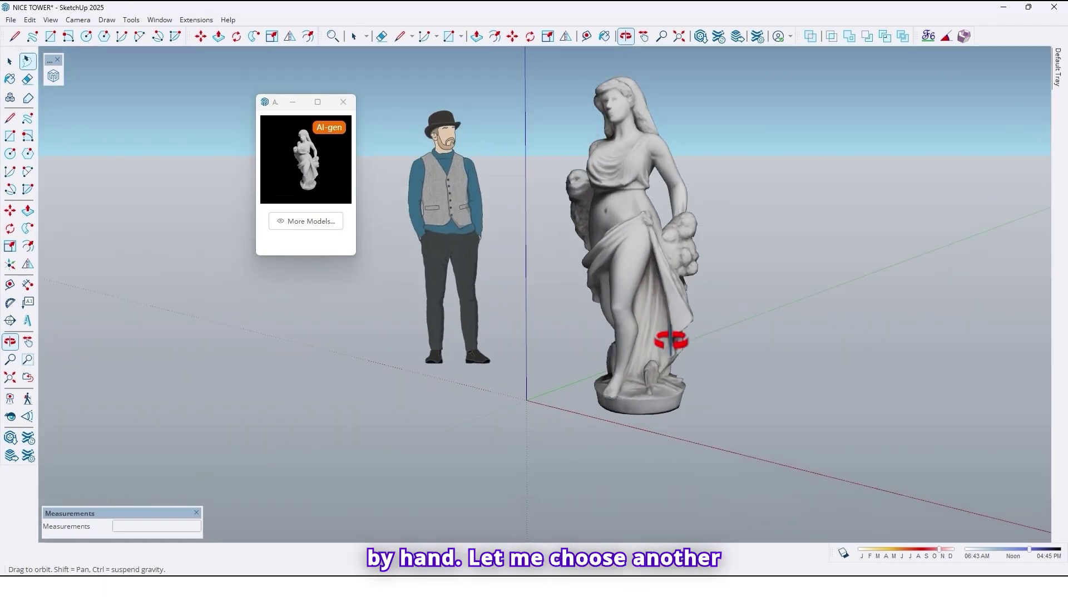
# Generate a 3D dalmatian model in AIM from pngwing.com (3).png and import it
pyautogui.click(317, 222)
pyautogui.click(520, 276)
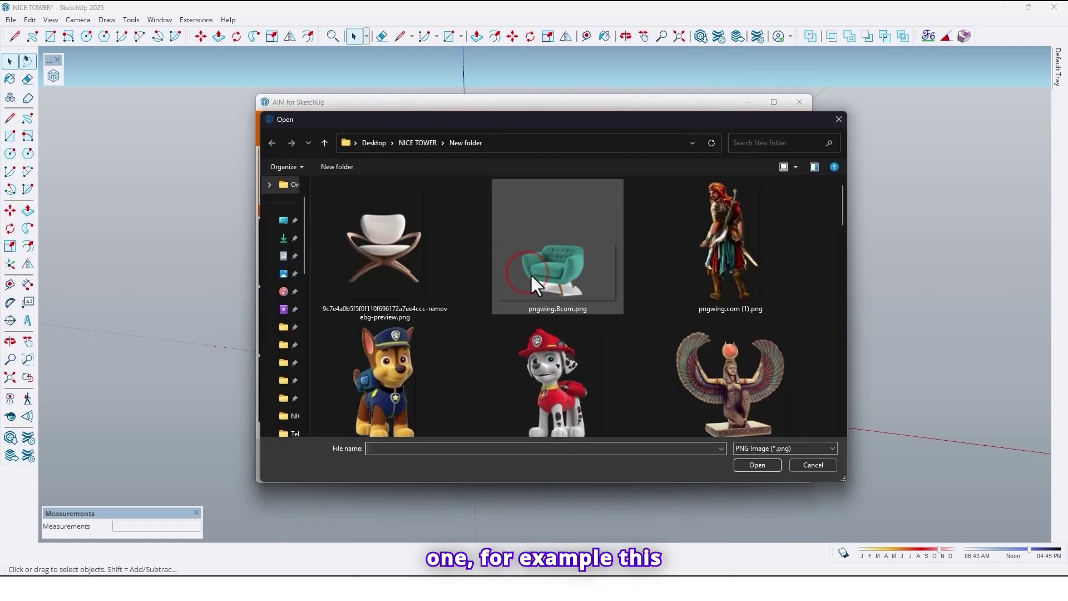
pyautogui.scroll(-1, 622, 295)
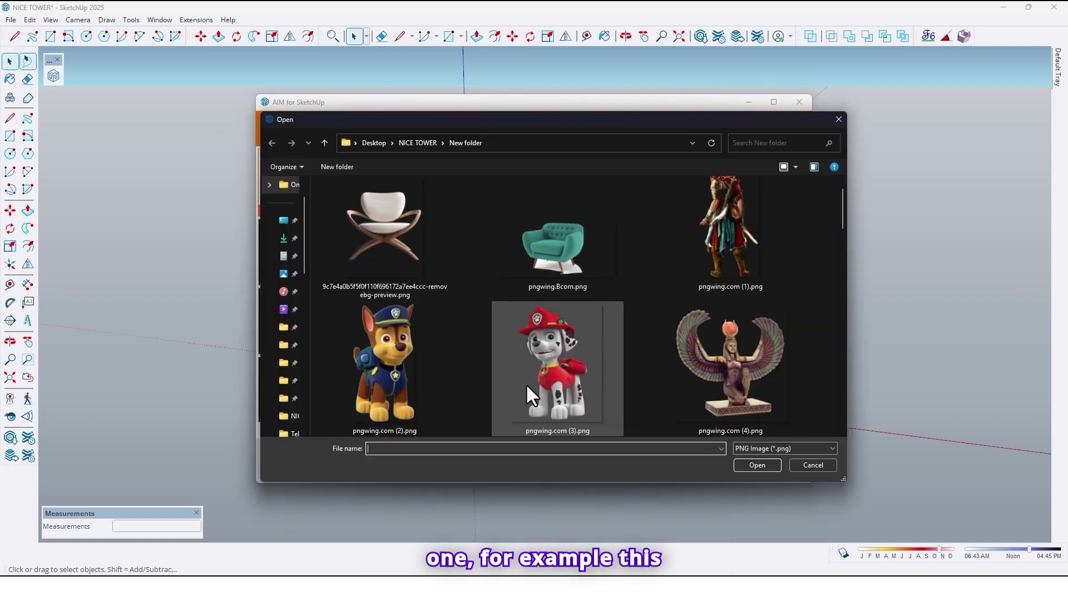
pyautogui.click(563, 381)
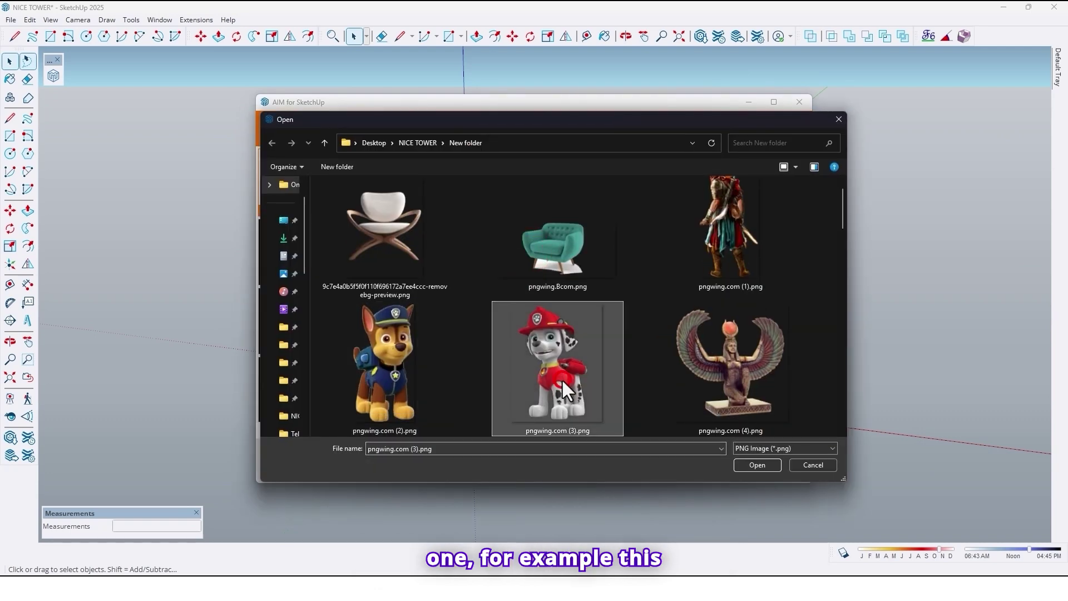
pyautogui.click(767, 465)
pyautogui.click(706, 462)
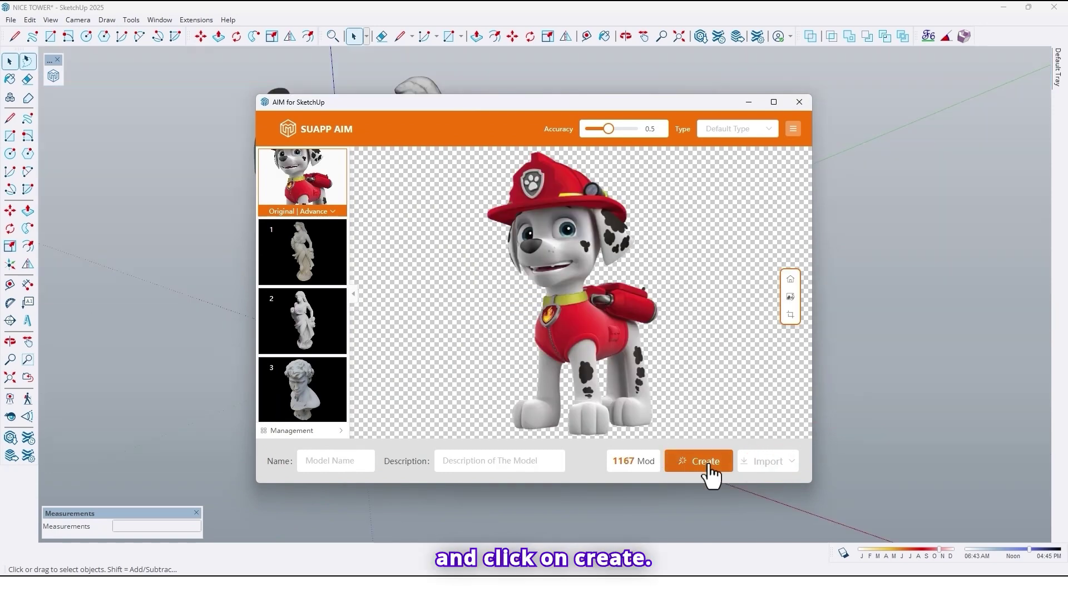
pyautogui.click(709, 463)
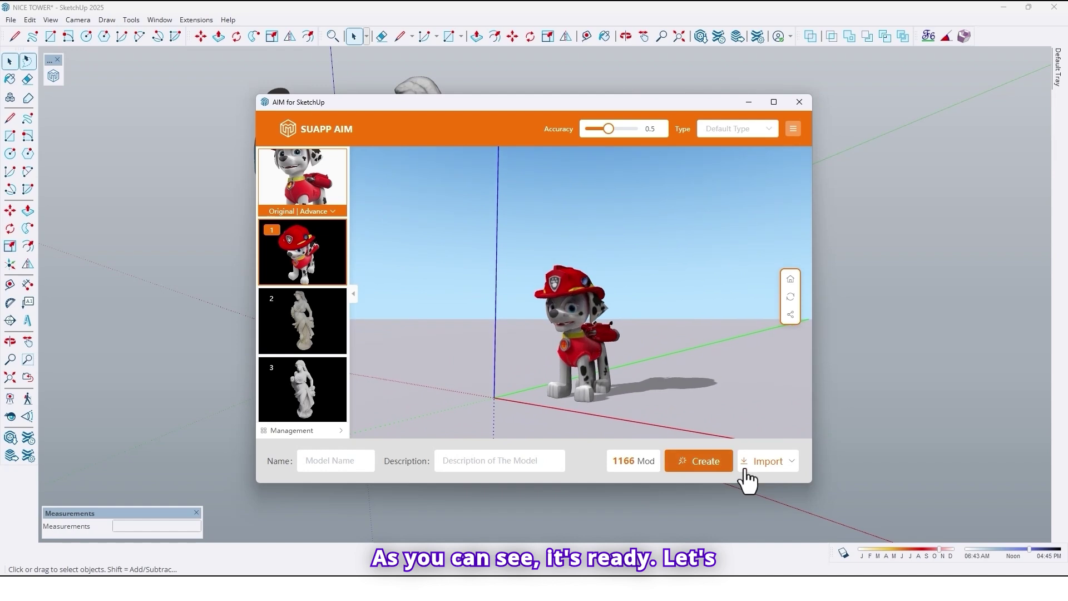
pyautogui.click(765, 464)
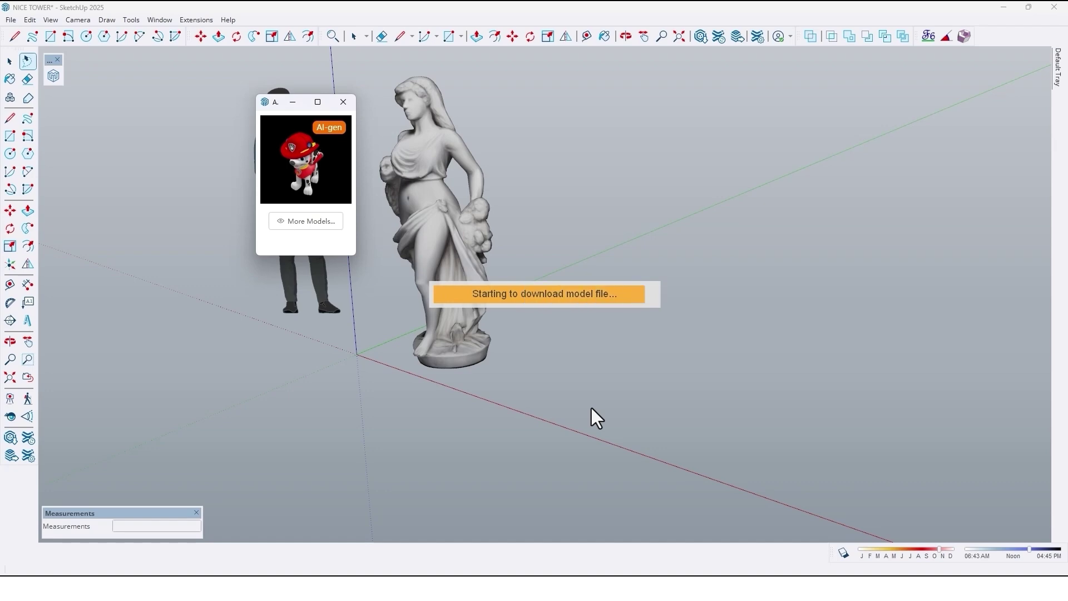
# Place the dalmatian on the ground right of the statue and orbit in to inspect it
pyautogui.click(517, 424)
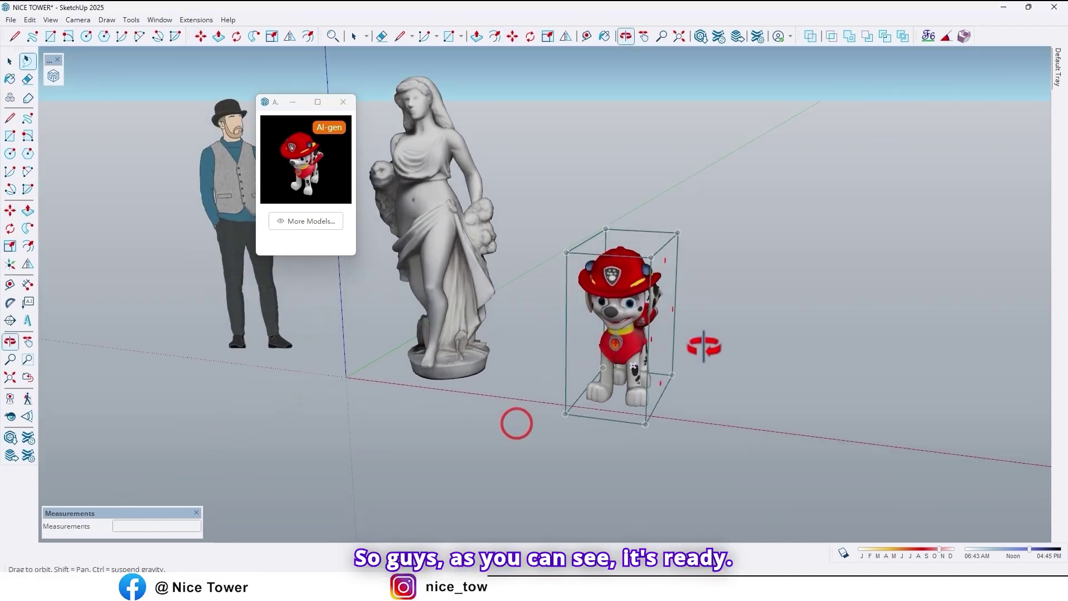
pyautogui.moveTo(697, 325); pyautogui.dragTo(577, 273, button='middle')
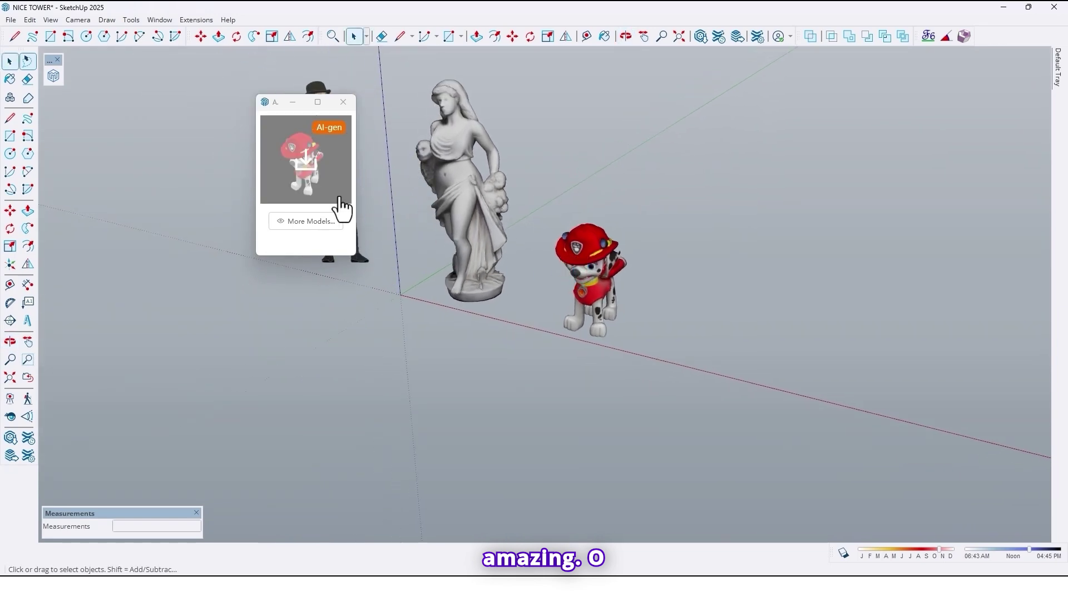
# Generate a teal armchair model in AIM from pngwing.Bcom.png and orbit its preview
pyautogui.click(299, 222)
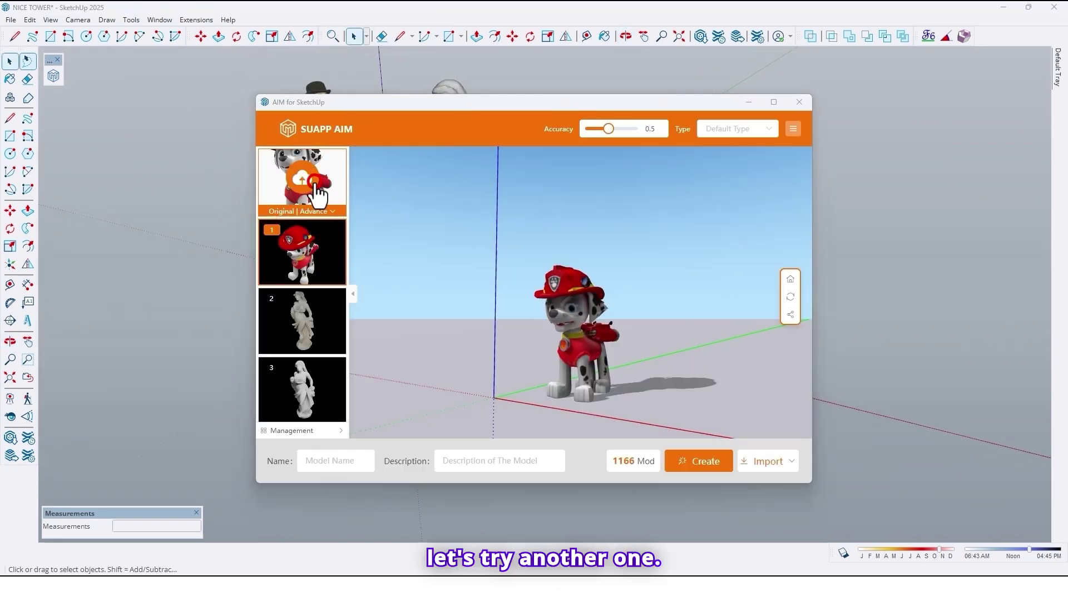
pyautogui.click(315, 184)
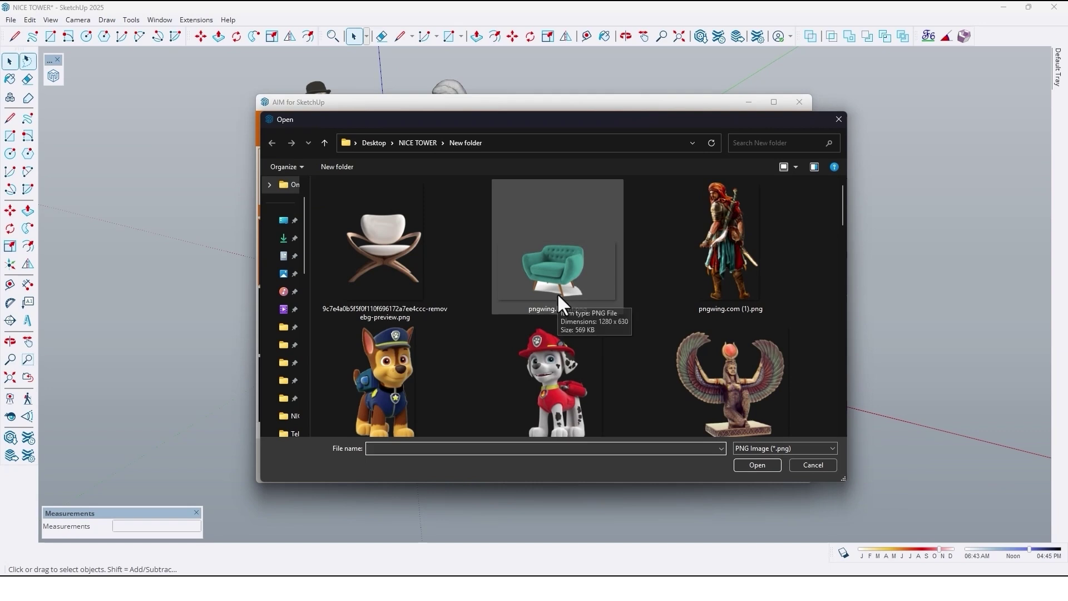
pyautogui.keyDown('ctrl'); pyautogui.scroll(1, 558, 292); pyautogui.keyUp('ctrl')
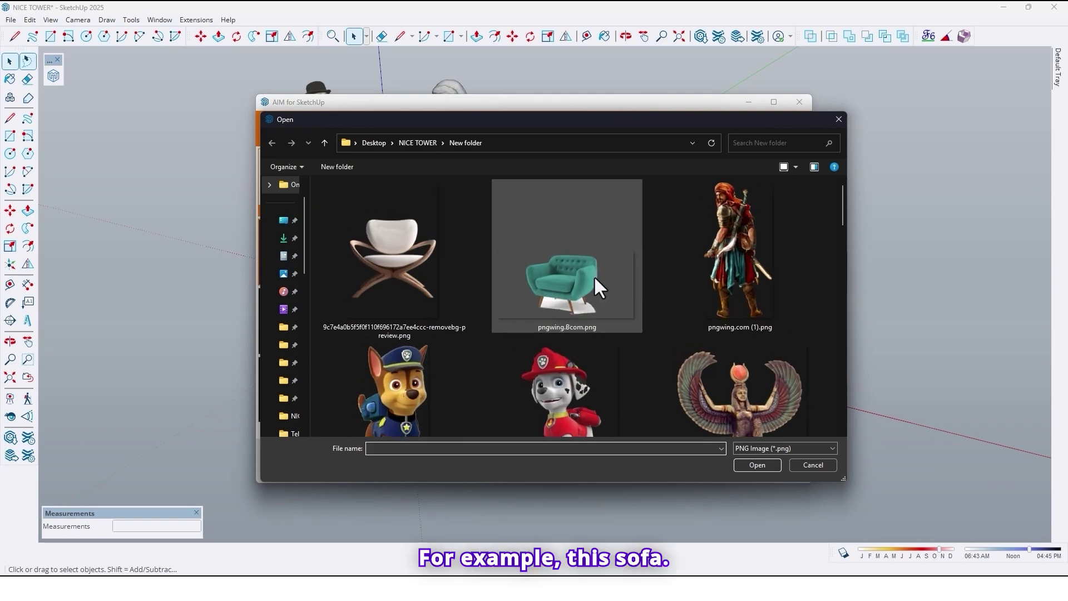
pyautogui.click(580, 293)
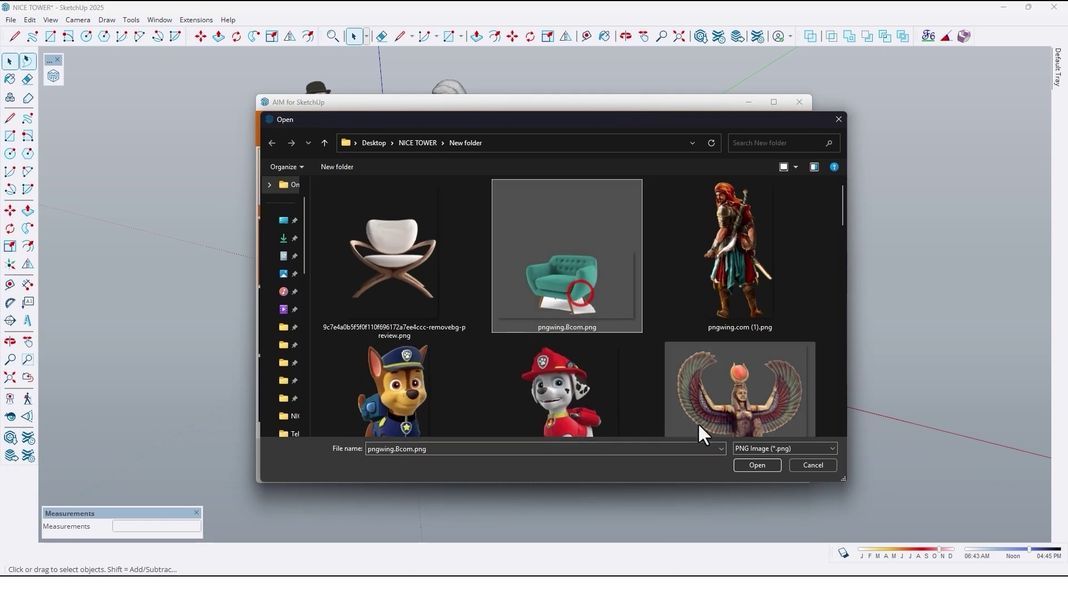
pyautogui.click(765, 464)
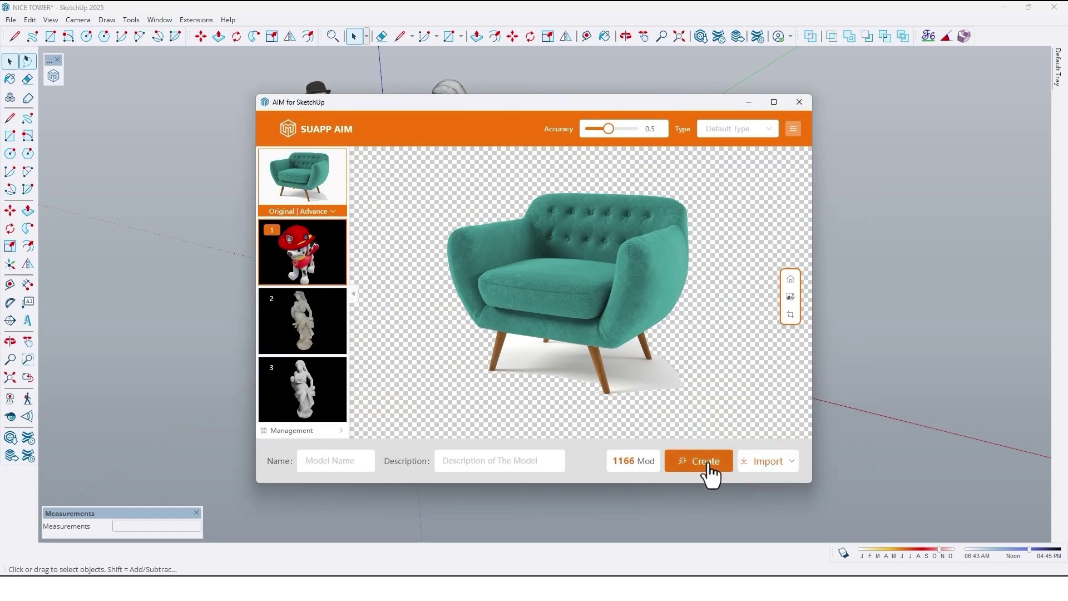
pyautogui.click(704, 462)
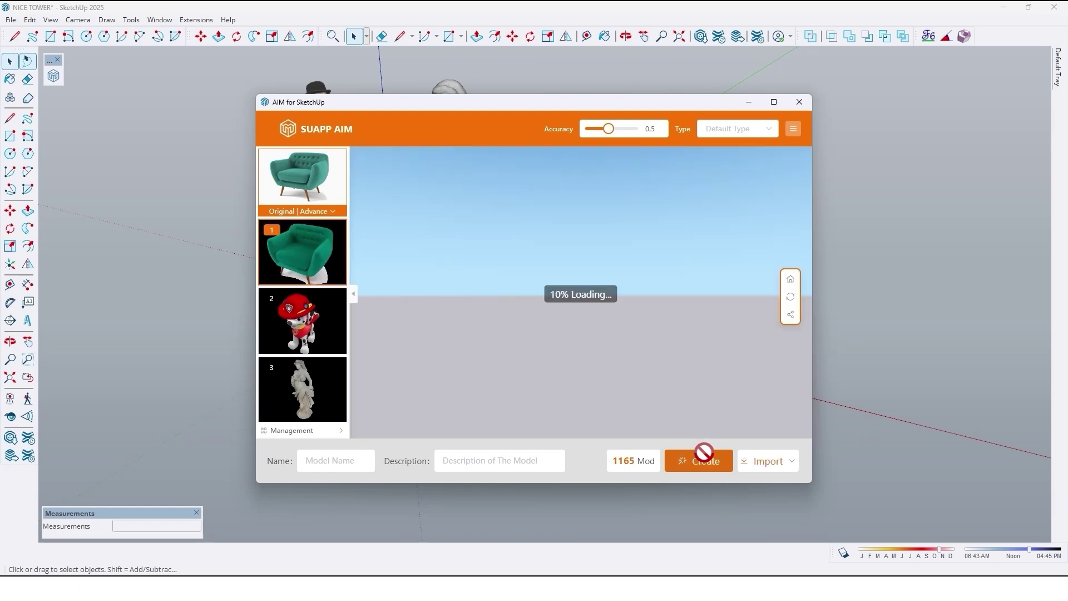
pyautogui.moveTo(522, 364); pyautogui.dragTo(572, 353)
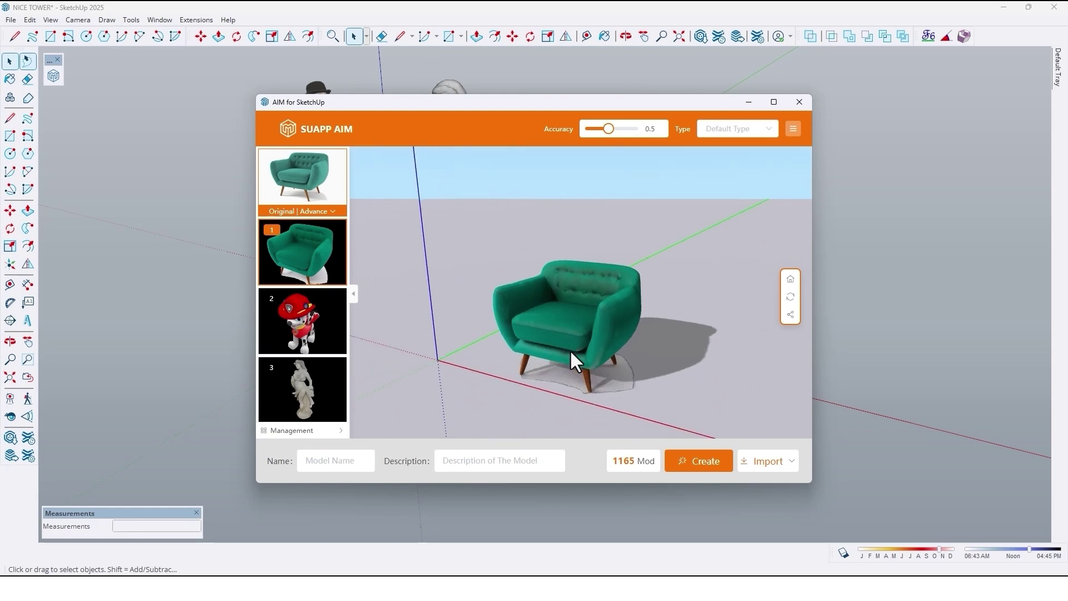
# Import the armchair and place it on the ground to the right of the dog
pyautogui.click(772, 463)
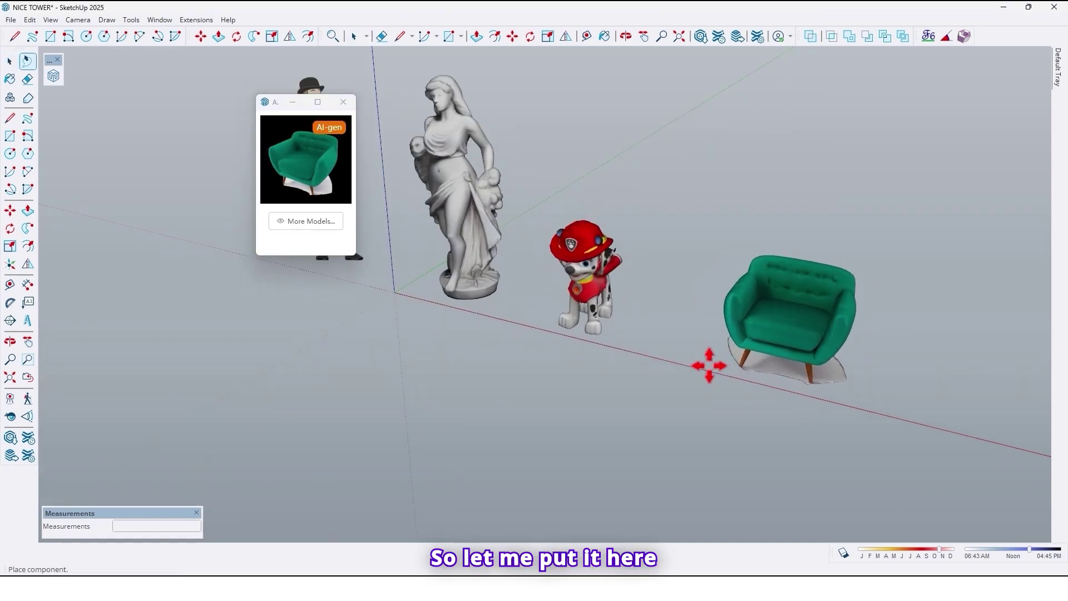
pyautogui.keyDown('shift'); pyautogui.moveTo(710, 365); pyautogui.dragTo(592, 387, button='middle'); pyautogui.keyUp('shift')
pyautogui.scroll(5, 621, 394)
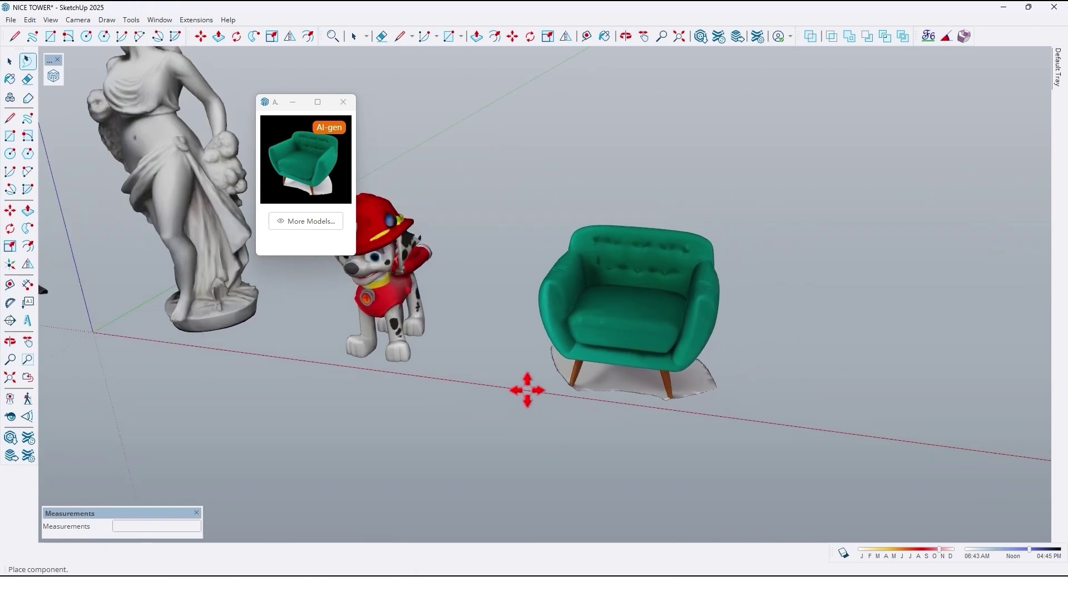
pyautogui.click(526, 391)
pyautogui.moveTo(663, 336); pyautogui.dragTo(618, 321, button='middle')
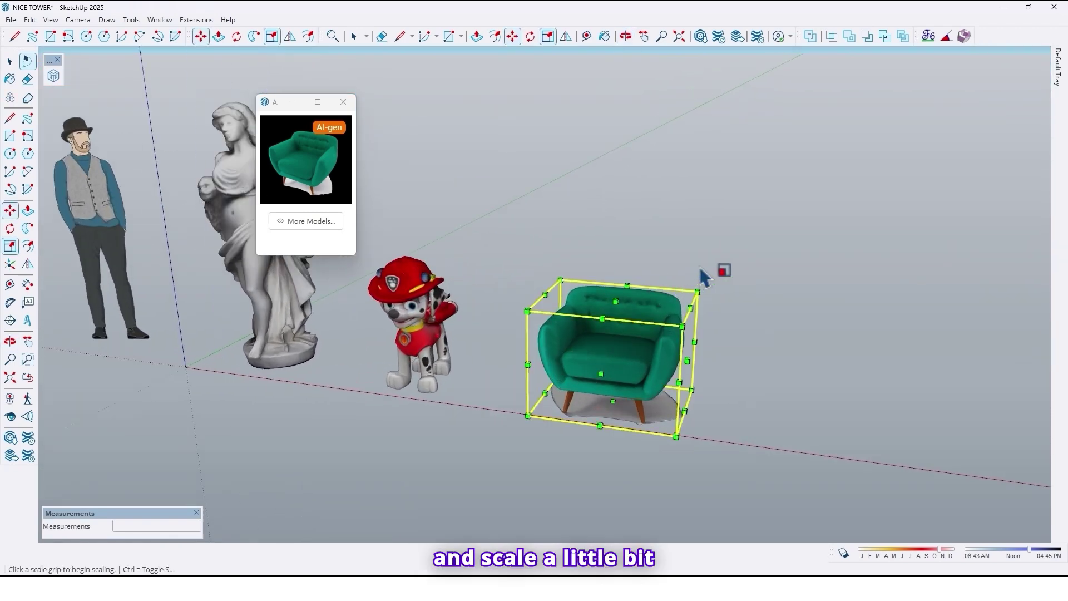
# Scale the armchair up uniformly from a top corner grip, then view it from the front
pyautogui.click(698, 291)
pyautogui.moveTo(698, 291); pyautogui.dragTo(709, 281, button='middle')
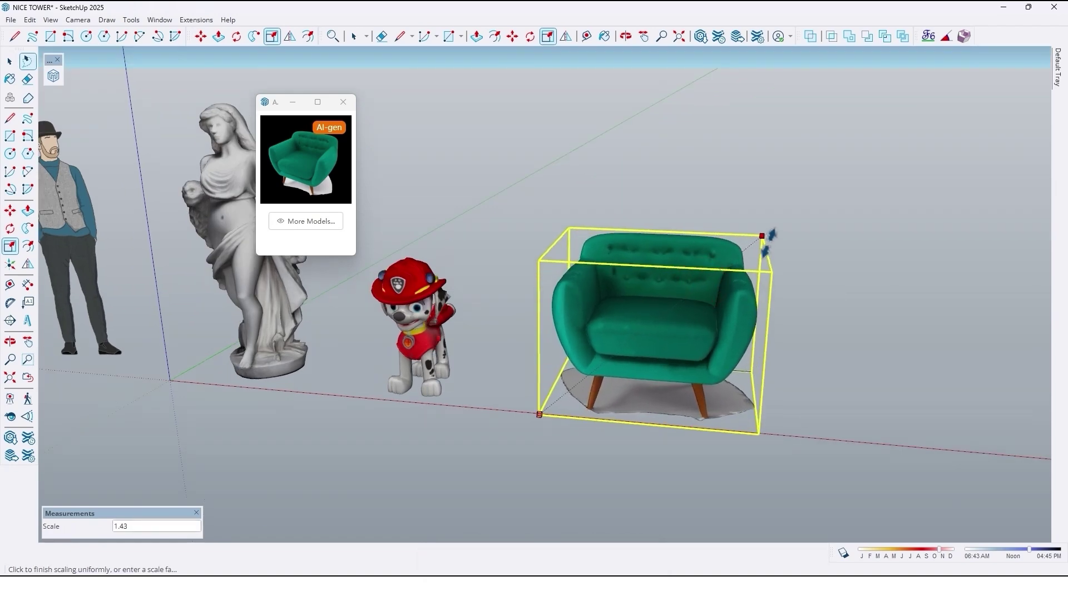
pyautogui.moveTo(664, 381); pyautogui.dragTo(675, 343, button='middle')
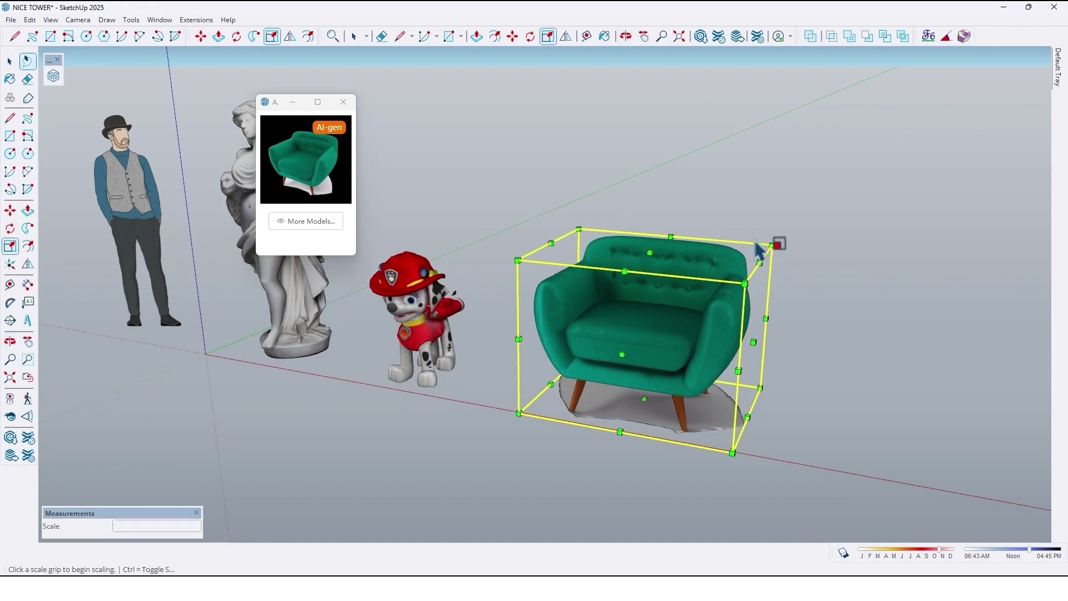
pyautogui.moveTo(658, 414); pyautogui.dragTo(739, 176, button='middle')
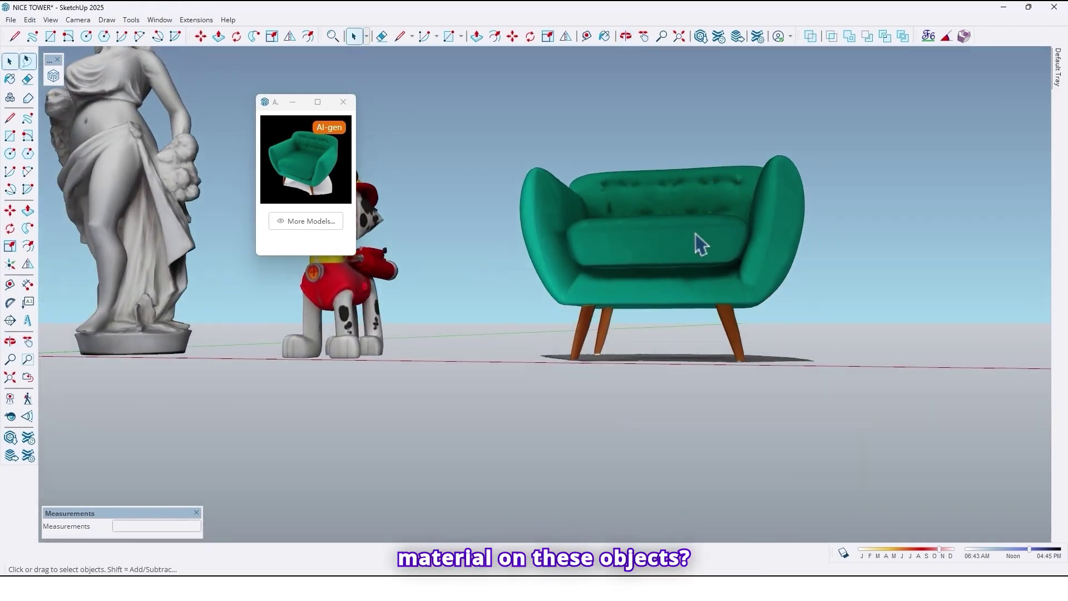
# Select the armchair group and orbit around it to see the whole chair
pyautogui.moveTo(696, 232); pyautogui.dragTo(806, 348, button='middle')
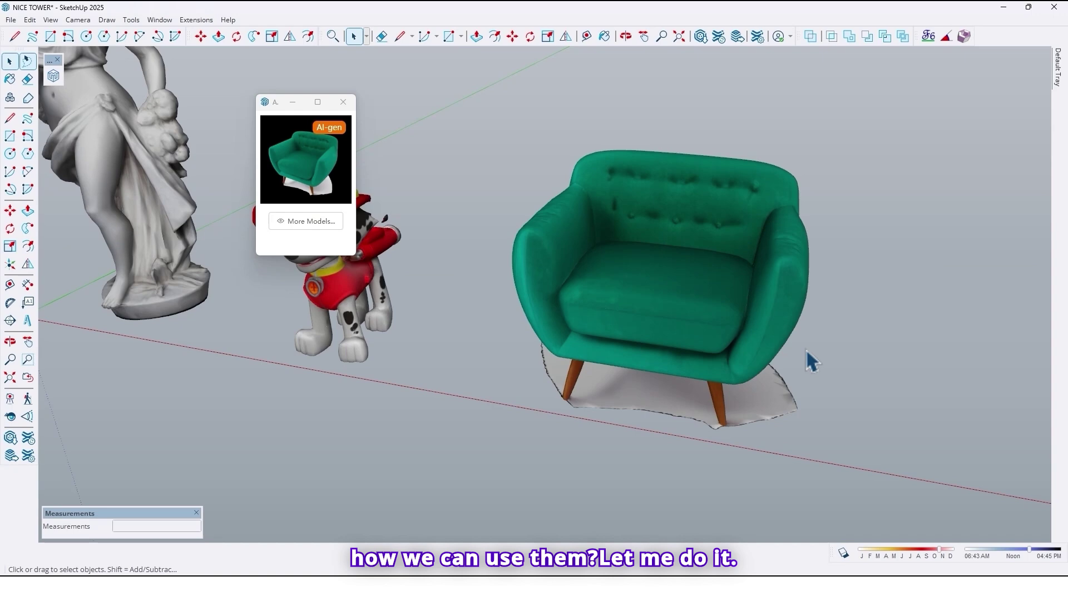
pyautogui.moveTo(705, 367); pyautogui.dragTo(612, 309, button='middle')
pyautogui.click(610, 297)
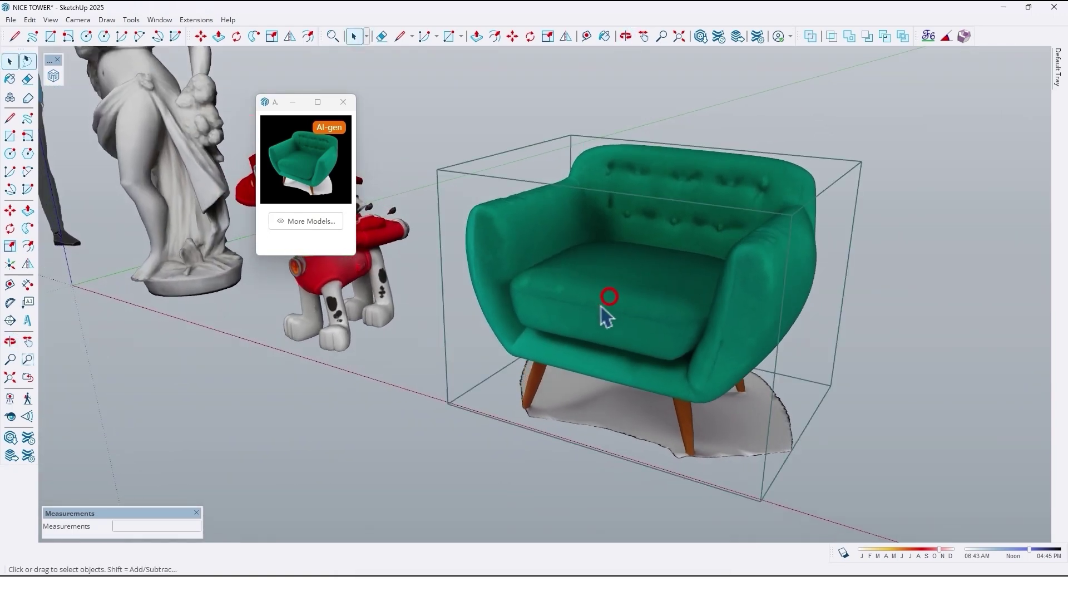
pyautogui.scroll(3, 602, 303)
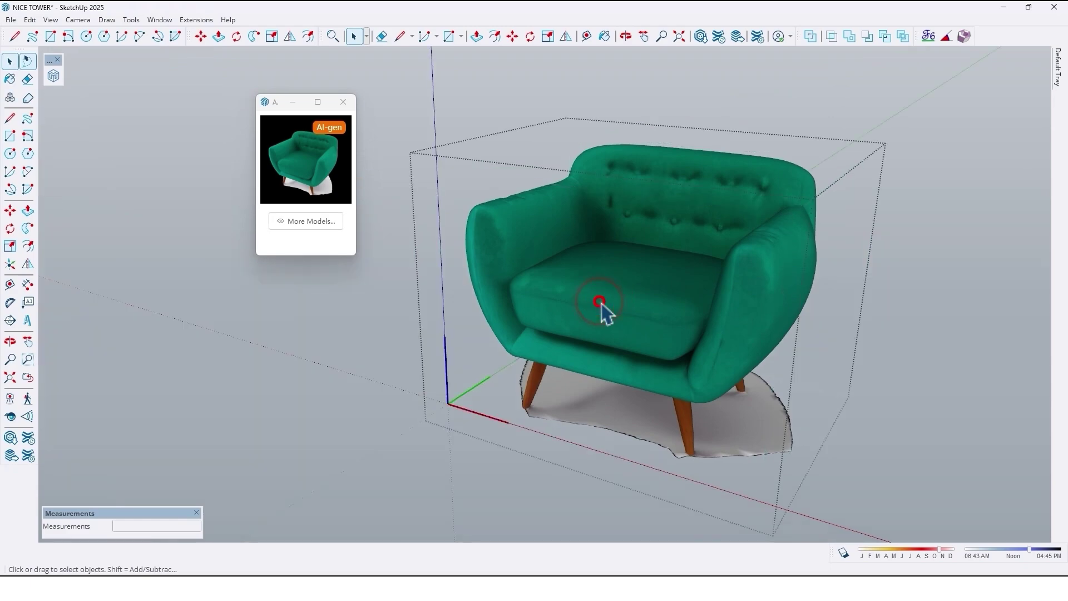
pyautogui.moveTo(603, 302); pyautogui.dragTo(538, 428, button='middle')
pyautogui.scroll(2, 539, 427)
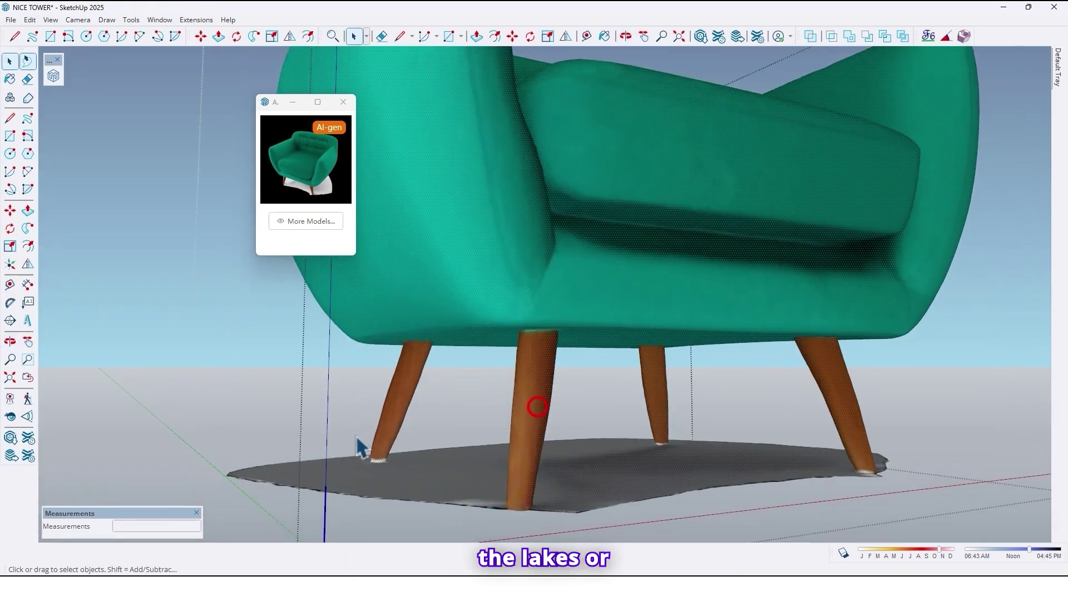
pyautogui.scroll(-5, 645, 298)
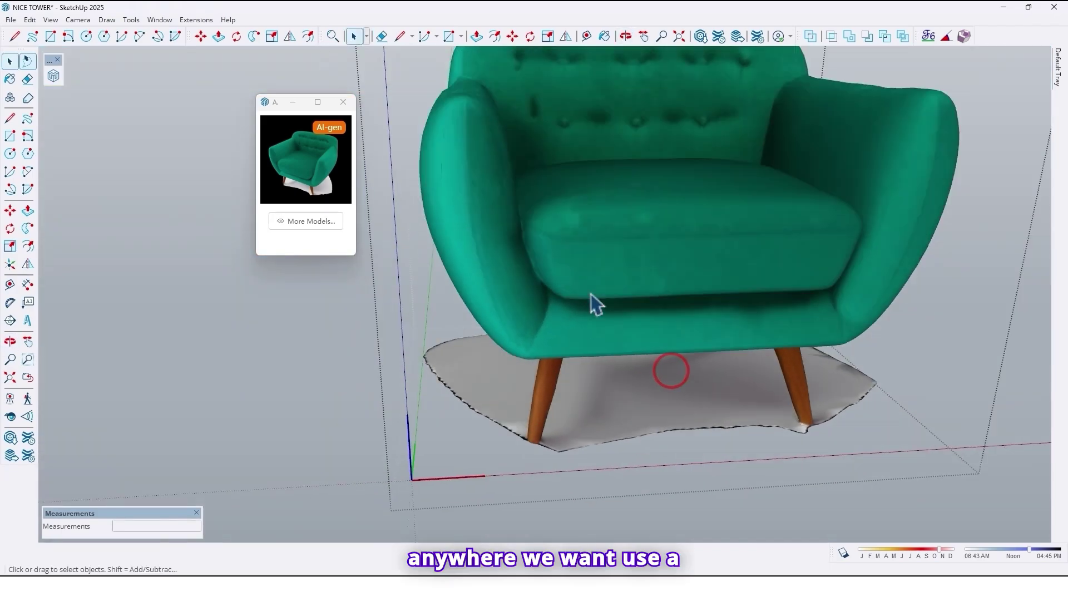
pyautogui.moveTo(629, 258)
pyautogui.mouseDown(button='middle')
pyautogui.moveTo(544, 226)
pyautogui.moveTo(559, 353)
pyautogui.moveTo(647, 270)
pyautogui.mouseUp(button='middle')
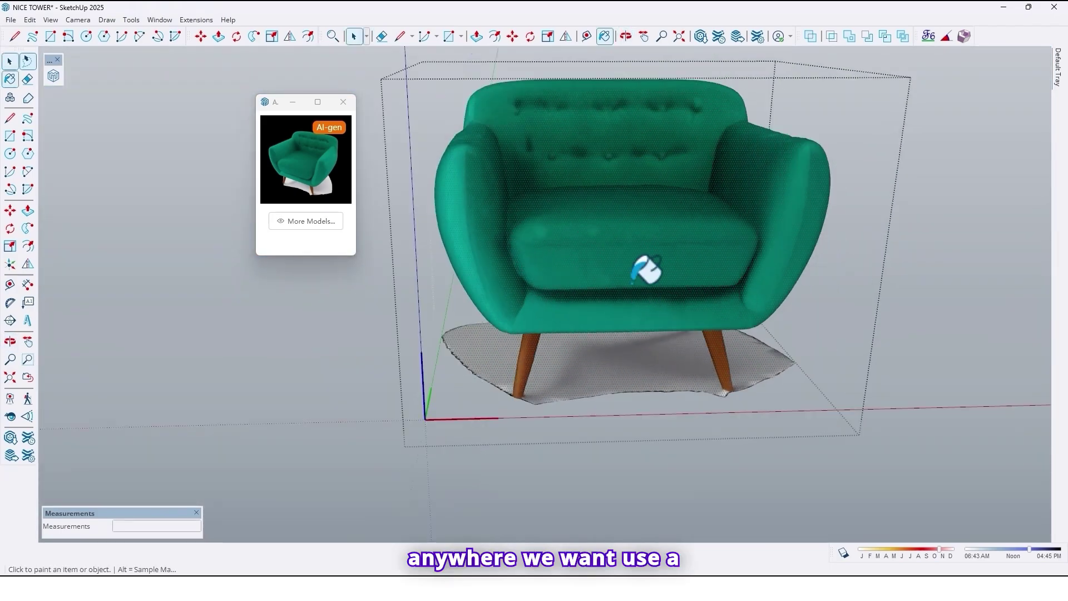
# Paint the whole armchair with the grey fabric material and inspect the result
pyautogui.click(606, 226)
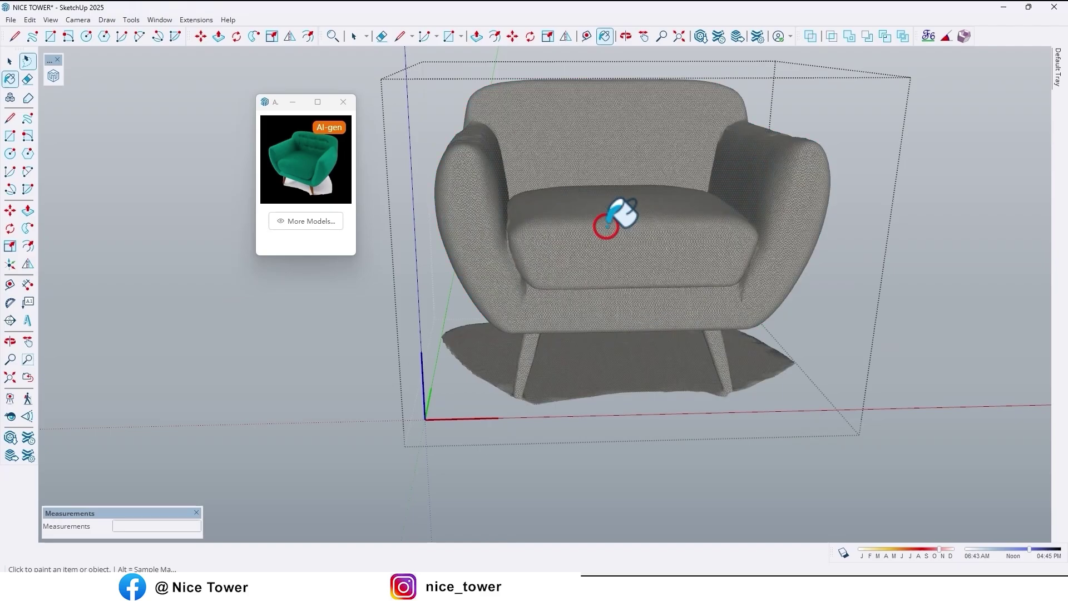
pyautogui.moveTo(686, 205)
pyautogui.mouseDown(button='middle')
pyautogui.moveTo(544, 269)
pyautogui.moveTo(525, 468)
pyautogui.moveTo(601, 289)
pyautogui.moveTo(798, 211)
pyautogui.moveTo(715, 162)
pyautogui.moveTo(551, 334)
pyautogui.moveTo(582, 239)
pyautogui.moveTo(521, 316)
pyautogui.moveTo(372, 375)
pyautogui.moveTo(374, 475)
pyautogui.moveTo(506, 394)
pyautogui.moveTo(517, 275)
pyautogui.moveTo(536, 215)
pyautogui.moveTo(518, 245)
pyautogui.moveTo(504, 391)
pyautogui.moveTo(543, 374)
pyautogui.moveTo(825, 353)
pyautogui.moveTo(549, 396)
pyautogui.moveTo(509, 390)
pyautogui.moveTo(584, 425)
pyautogui.moveTo(566, 446)
pyautogui.moveTo(505, 403)
pyautogui.mouseUp(button='middle')
pyautogui.scroll(2, 493, 403)
pyautogui.scroll(2, 509, 389)
pyautogui.scroll(-5, 510, 365)
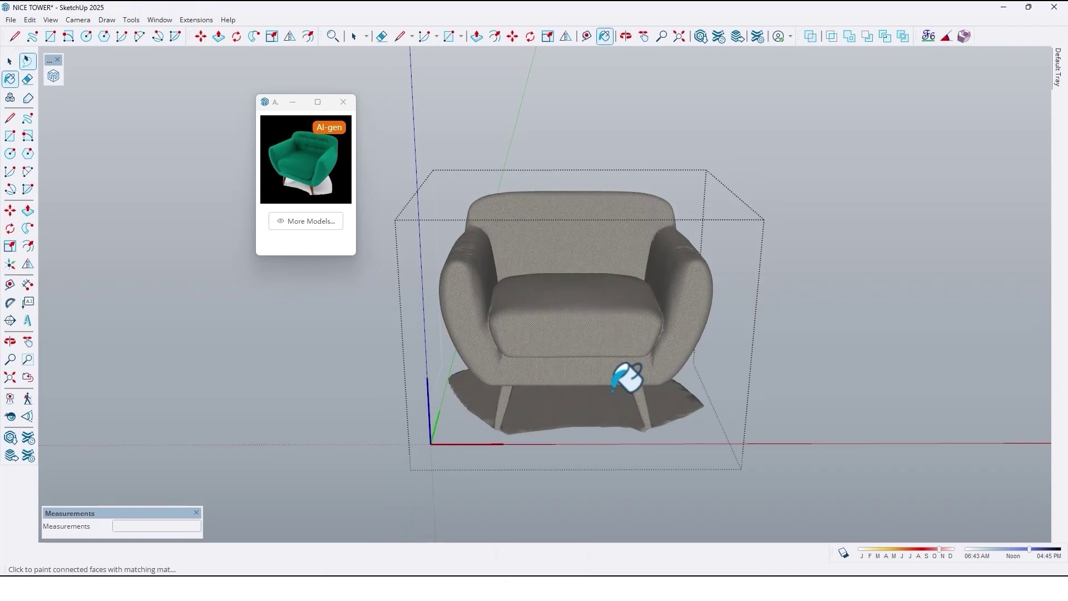
# Restore the armchair's original green upholstery and orbit around to inspect the legs
pyautogui.click(613, 392)
pyautogui.moveTo(613, 391)
pyautogui.mouseDown(button='middle')
pyautogui.moveTo(596, 362)
pyautogui.moveTo(548, 425)
pyautogui.moveTo(500, 424)
pyautogui.mouseUp(button='middle')
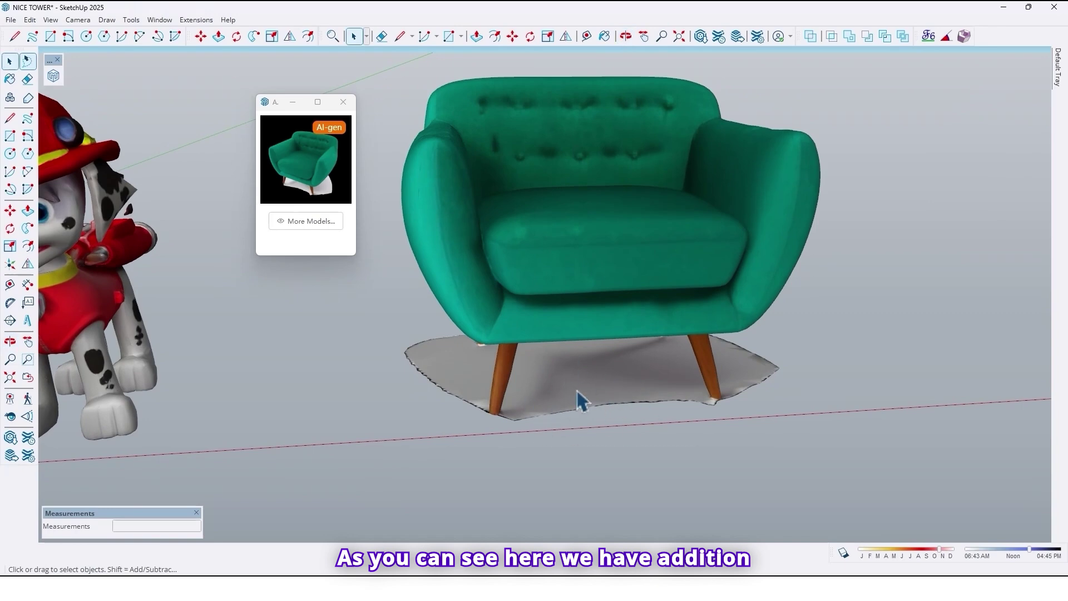
pyautogui.moveTo(577, 392); pyautogui.dragTo(472, 375, button='middle')
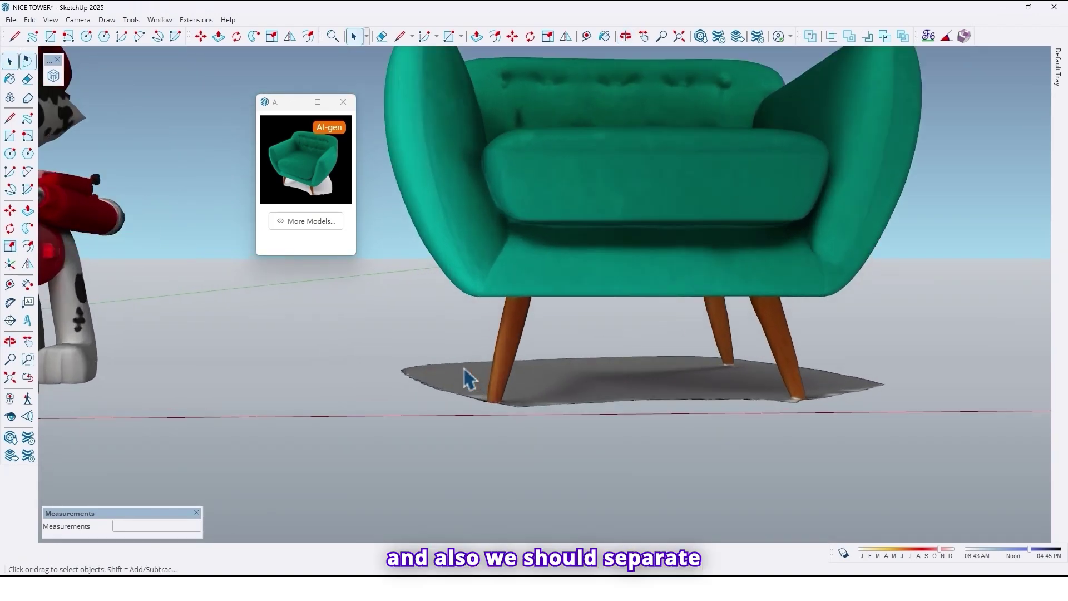
pyautogui.scroll(3, 571, 332)
pyautogui.moveTo(570, 333); pyautogui.dragTo(782, 328, button='middle')
pyautogui.moveTo(684, 340); pyautogui.dragTo(441, 432, button='middle')
pyautogui.scroll(-3, 610, 317)
# Draw a flat rectangle on the ground underneath the armchair
pyautogui.moveTo(610, 317); pyautogui.dragTo(458, 343, button='middle')
pyautogui.scroll(-3, 569, 315)
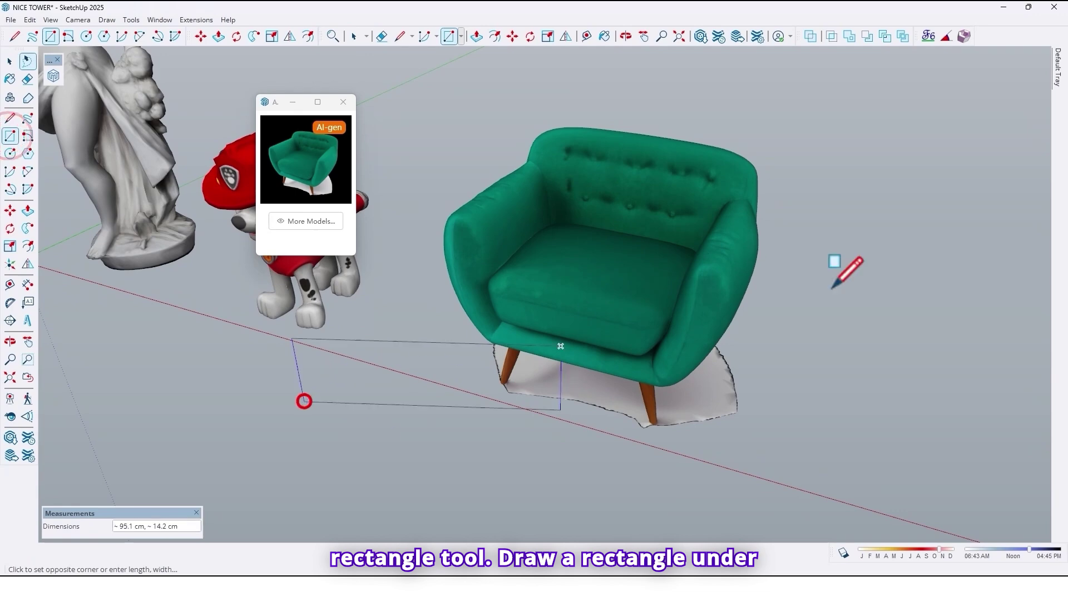
pyautogui.click(927, 301)
pyautogui.moveTo(687, 281); pyautogui.dragTo(577, 287, button='middle')
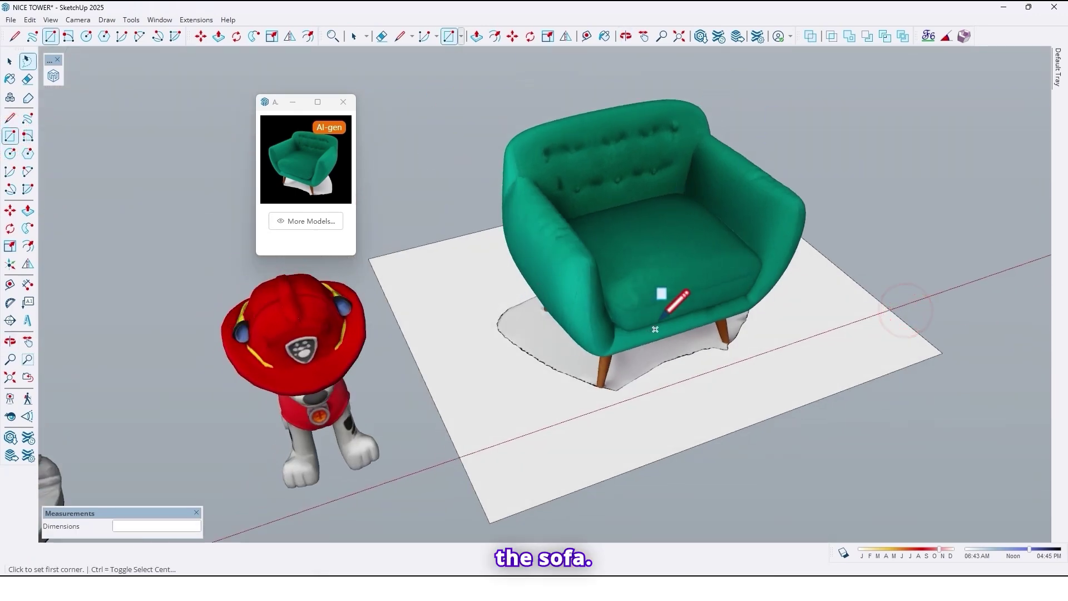
pyautogui.moveTo(660, 319); pyautogui.dragTo(685, 376, button='middle')
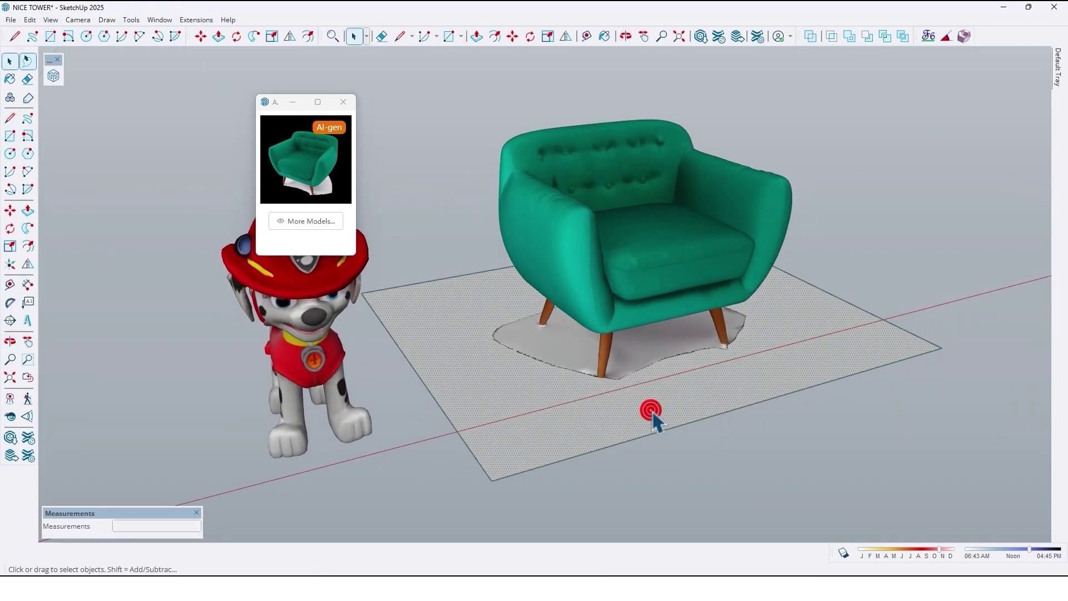
pyautogui.scroll(3, 652, 413)
pyautogui.moveTo(652, 412); pyautogui.dragTo(678, 368, button='middle')
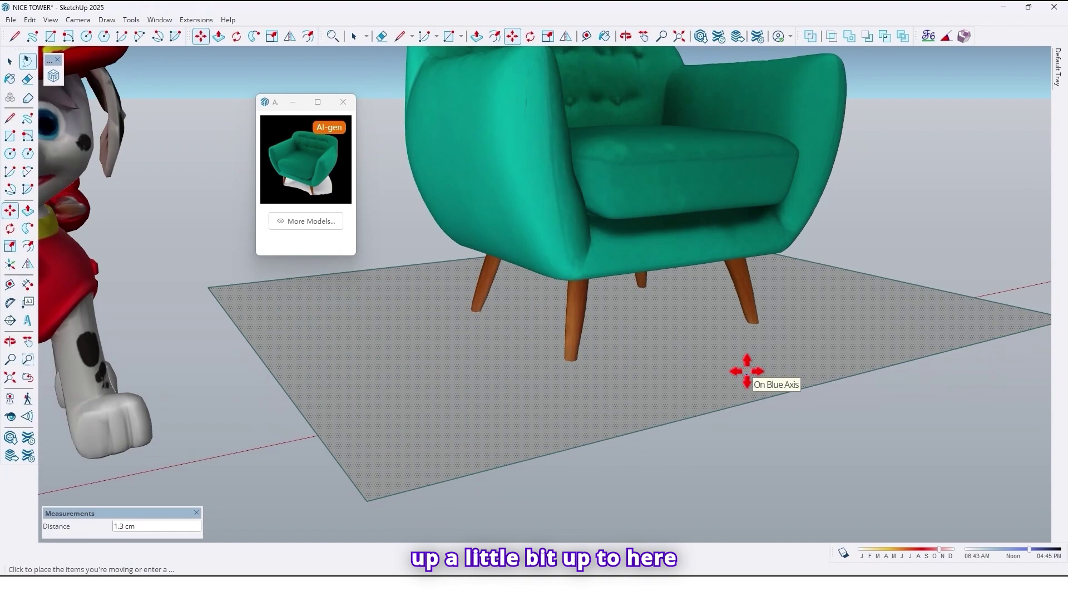
pyautogui.moveTo(798, 342); pyautogui.dragTo(839, 353, button='middle')
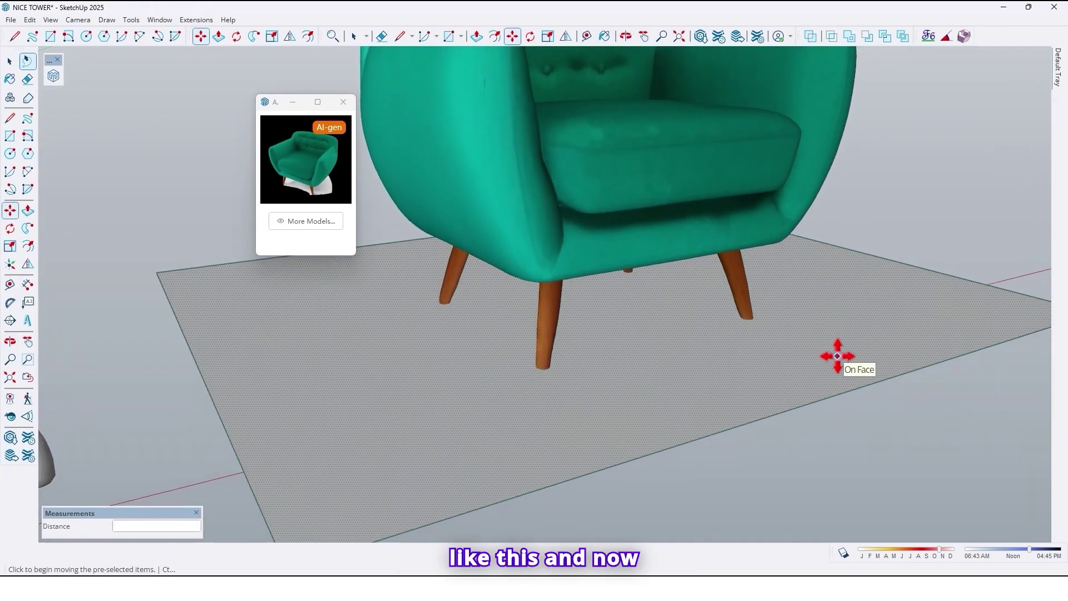
# Copy the rectangle up the blue axis to slice the legs just below the seat
pyautogui.click(838, 356)
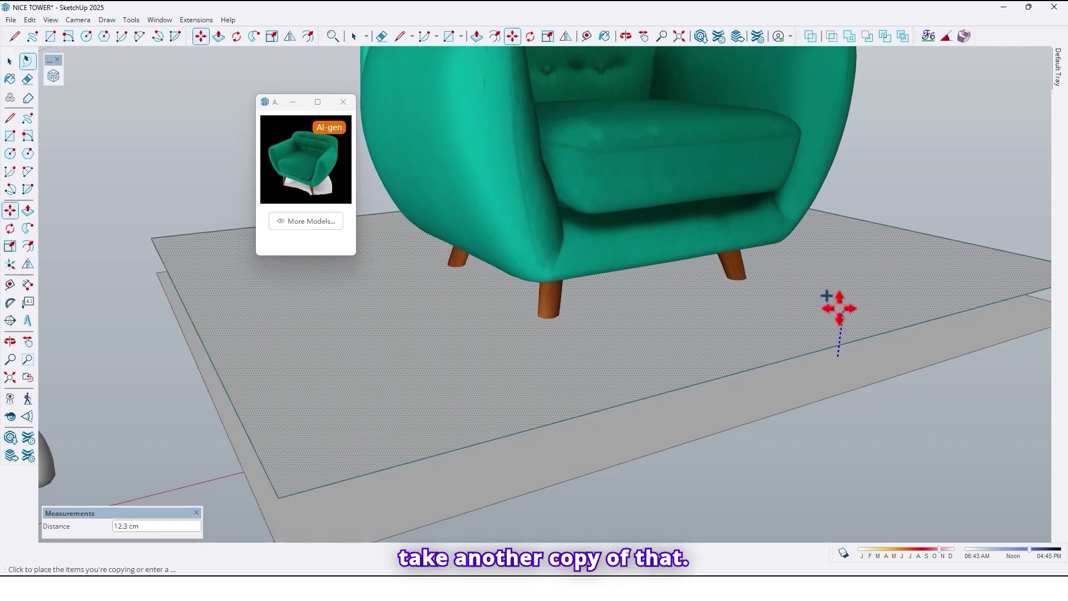
pyautogui.moveTo(835, 306); pyautogui.dragTo(839, 247, button='middle')
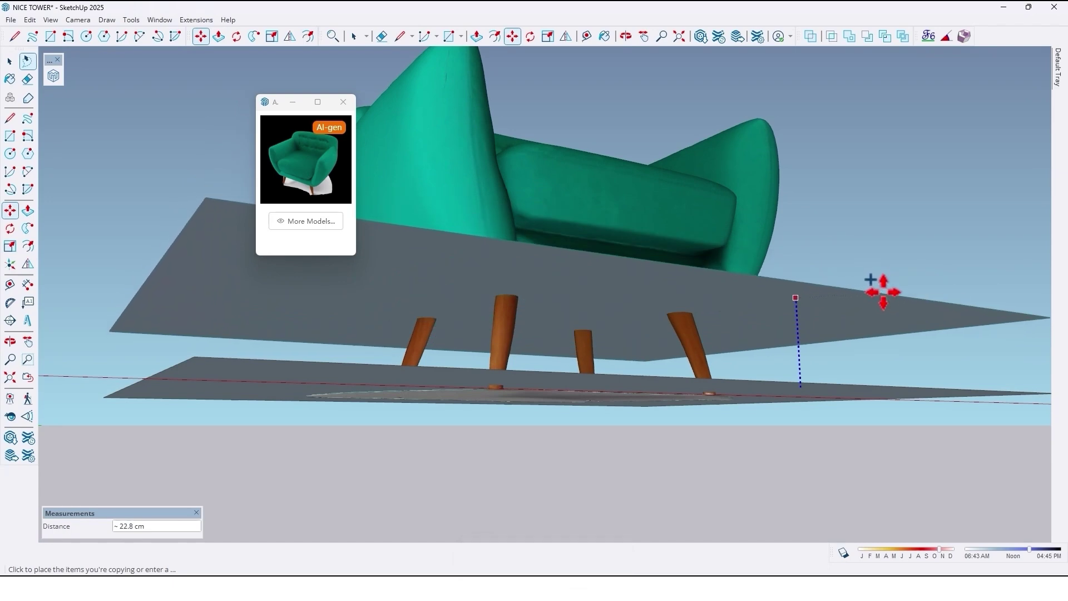
pyautogui.moveTo(861, 281); pyautogui.dragTo(602, 249, button='middle')
# Open the armchair group, select its geometry and intersect its faces with the model
pyautogui.doubleClick(602, 249)
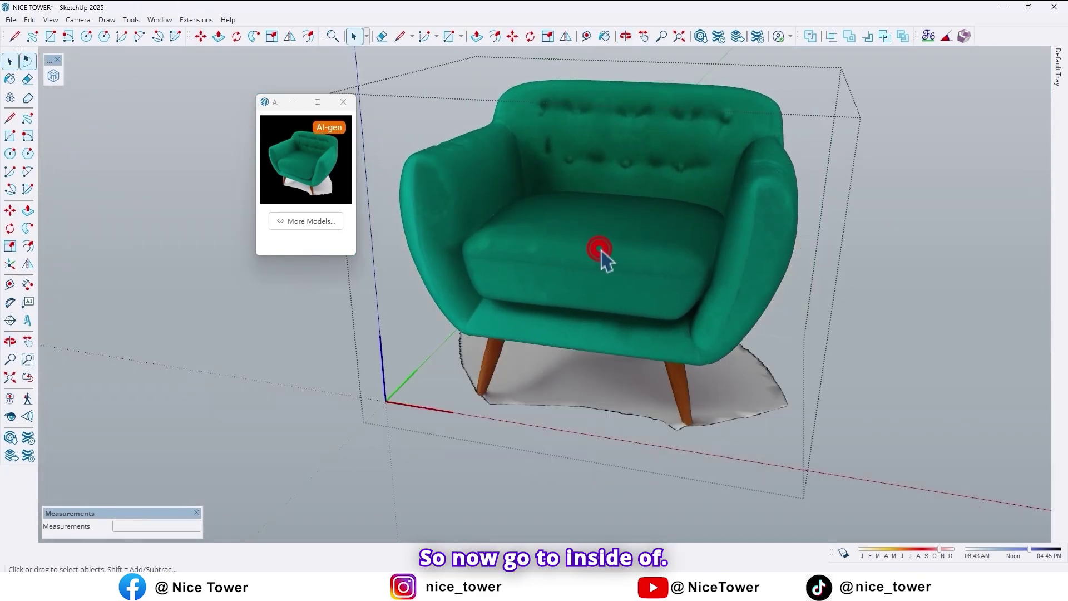
pyautogui.click(589, 264)
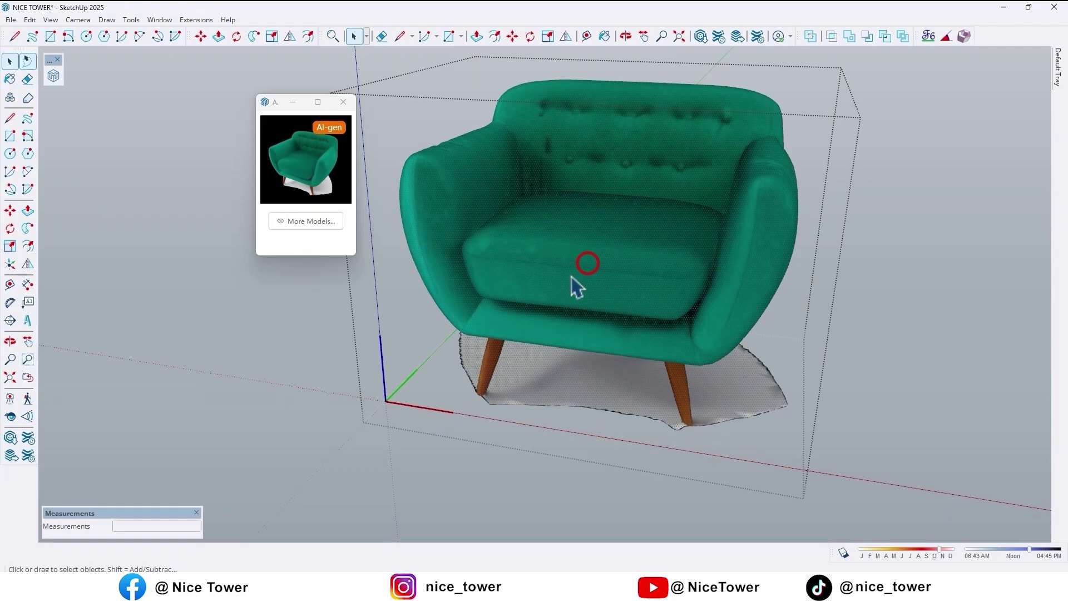
pyautogui.moveTo(561, 272); pyautogui.dragTo(659, 262, button='middle')
pyautogui.rightClick(664, 273)
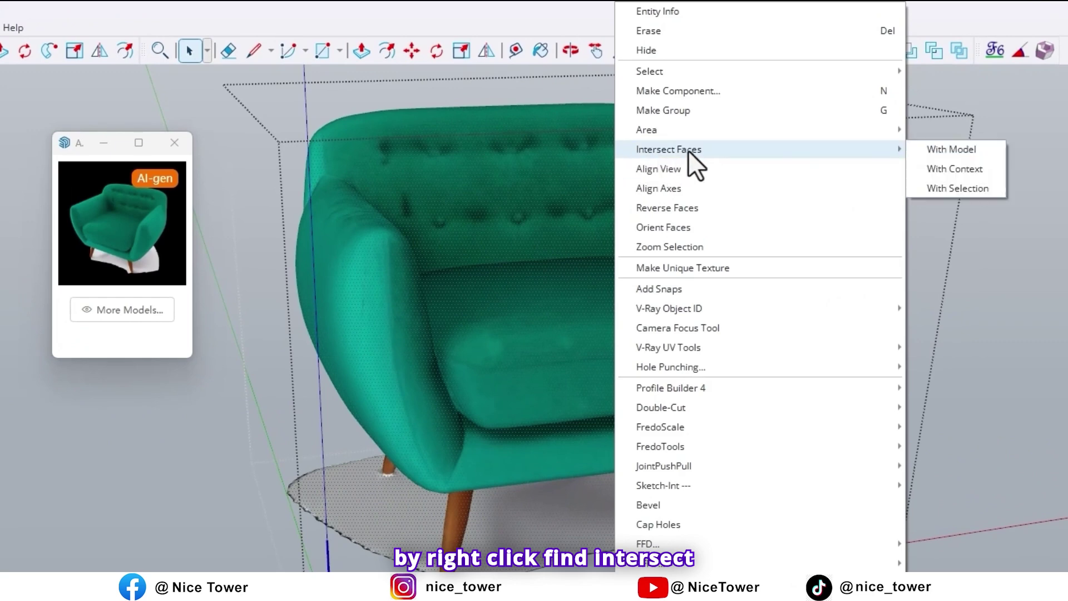
pyautogui.click(959, 151)
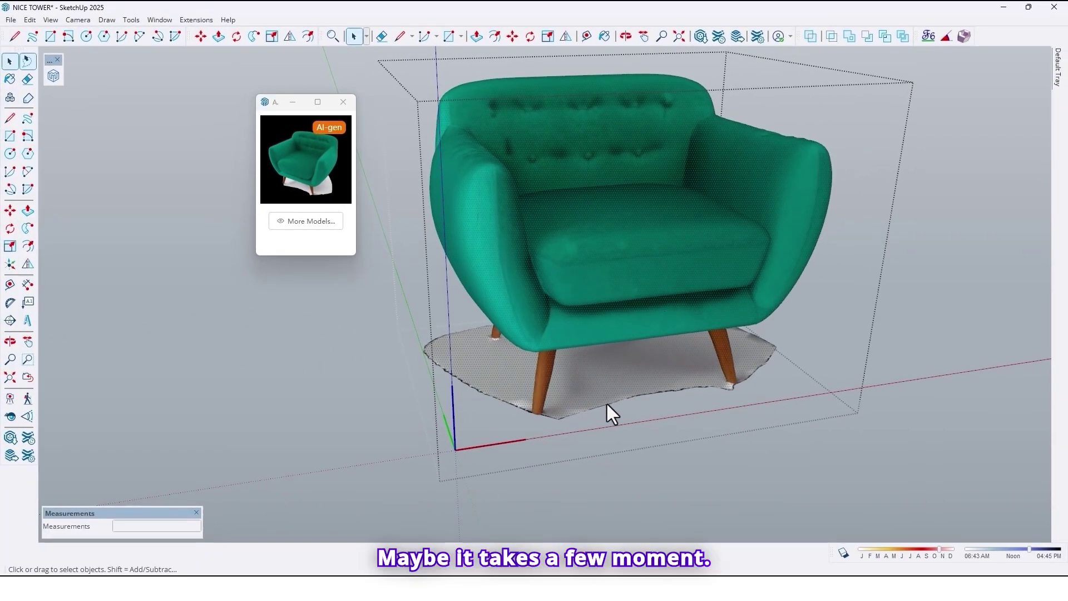
pyautogui.moveTo(605, 422); pyautogui.dragTo(591, 403, button='middle')
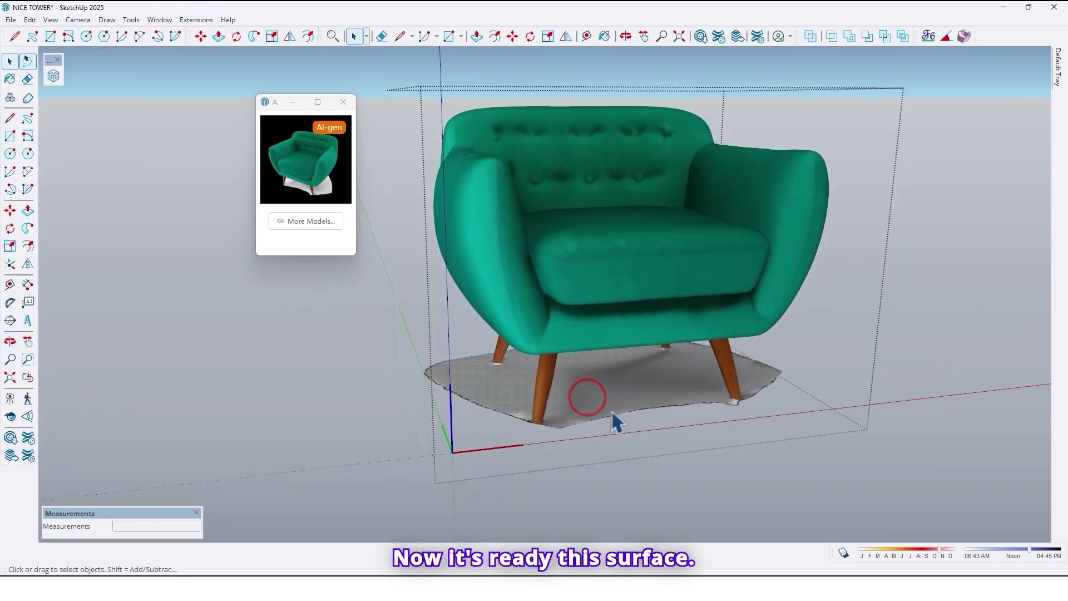
pyautogui.scroll(3, 514, 441)
# Delete the floor patch beneath the armchair
pyautogui.press('Delete')
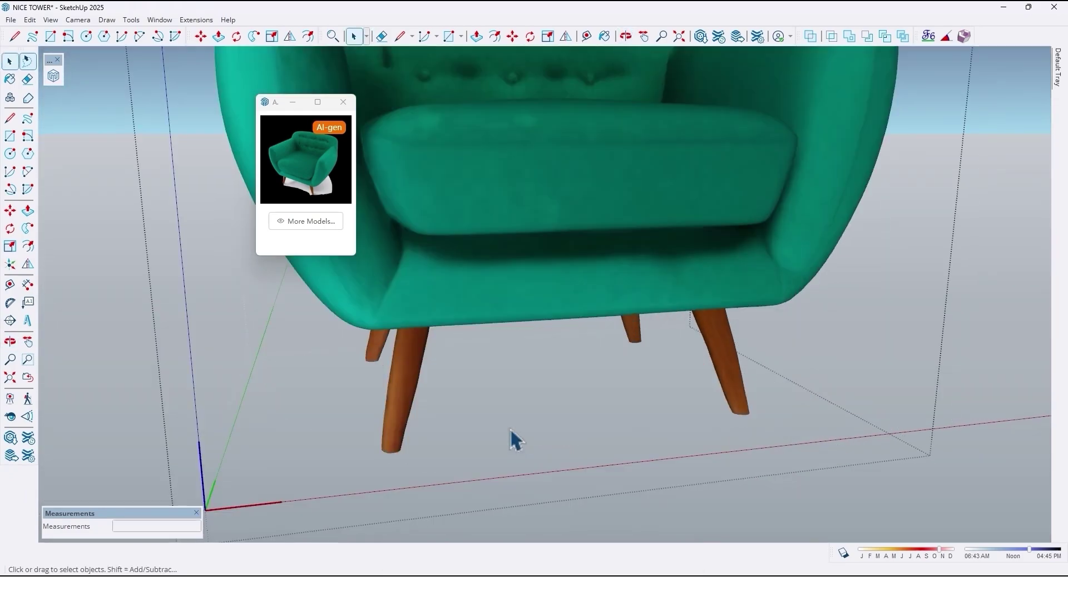
pyautogui.scroll(-5, 513, 437)
pyautogui.moveTo(582, 423); pyautogui.dragTo(458, 434, button='middle')
pyautogui.scroll(-2, 489, 412)
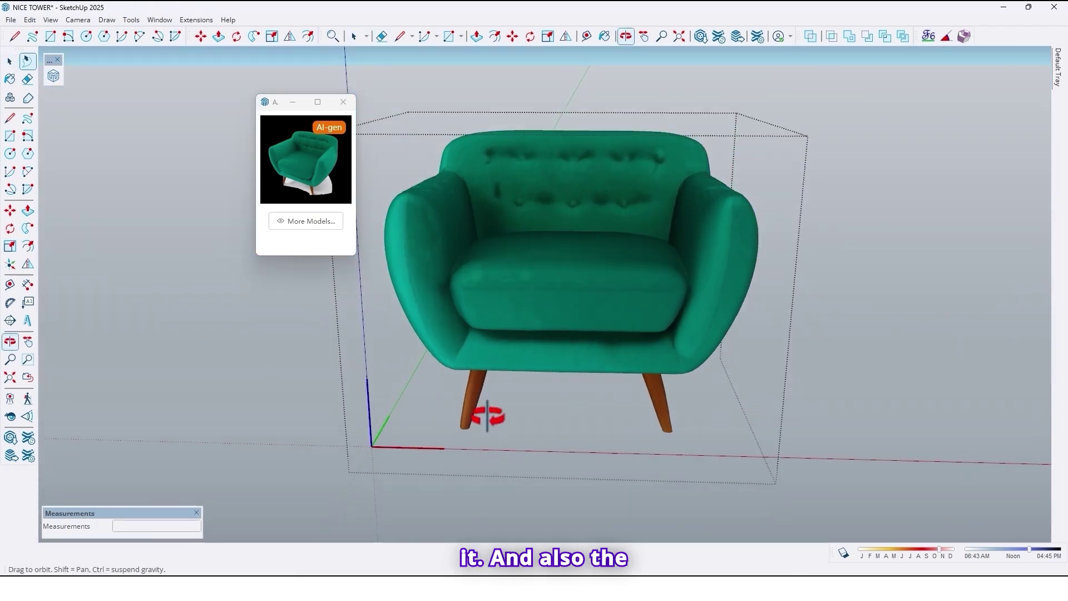
pyautogui.press('space')
pyautogui.moveTo(491, 269)
pyautogui.mouseDown(button='middle')
pyautogui.moveTo(597, 288)
pyautogui.moveTo(578, 245)
pyautogui.moveTo(519, 484)
pyautogui.moveTo(408, 280)
pyautogui.moveTo(239, 210)
pyautogui.moveTo(625, 119)
pyautogui.moveTo(883, 134)
pyautogui.moveTo(486, 139)
pyautogui.moveTo(690, 432)
pyautogui.moveTo(584, 305)
pyautogui.mouseUp(button='middle')
# Paint the armchair body with grey fabric, keeping the legs wooden
pyautogui.press('b')
pyautogui.scroll(2, 584, 251)
pyautogui.click(556, 243)
pyautogui.scroll(-2, 572, 238)
pyautogui.scroll(5, 635, 341)
pyautogui.scroll(2, 659, 379)
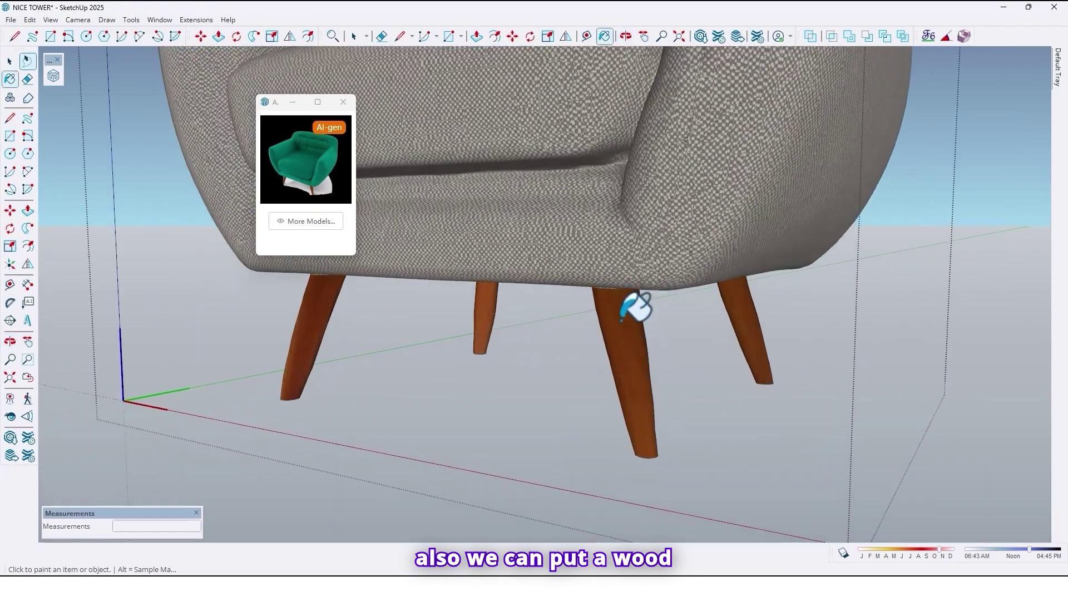
pyautogui.scroll(-5, 612, 362)
pyautogui.moveTo(572, 376); pyautogui.dragTo(775, 377, button='middle')
pyautogui.scroll(5, 613, 396)
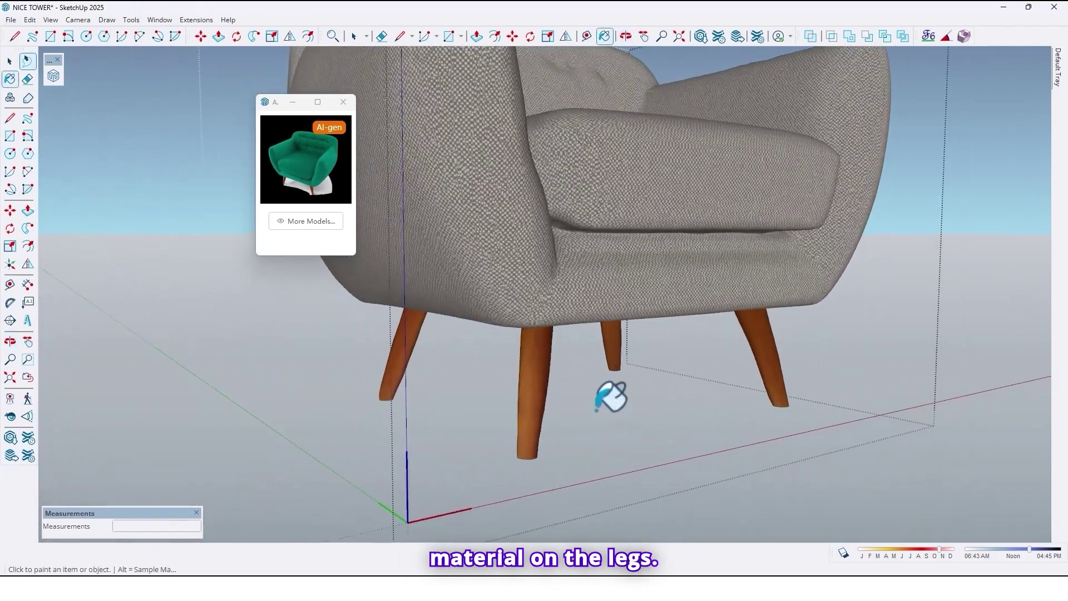
pyautogui.scroll(-5, 534, 370)
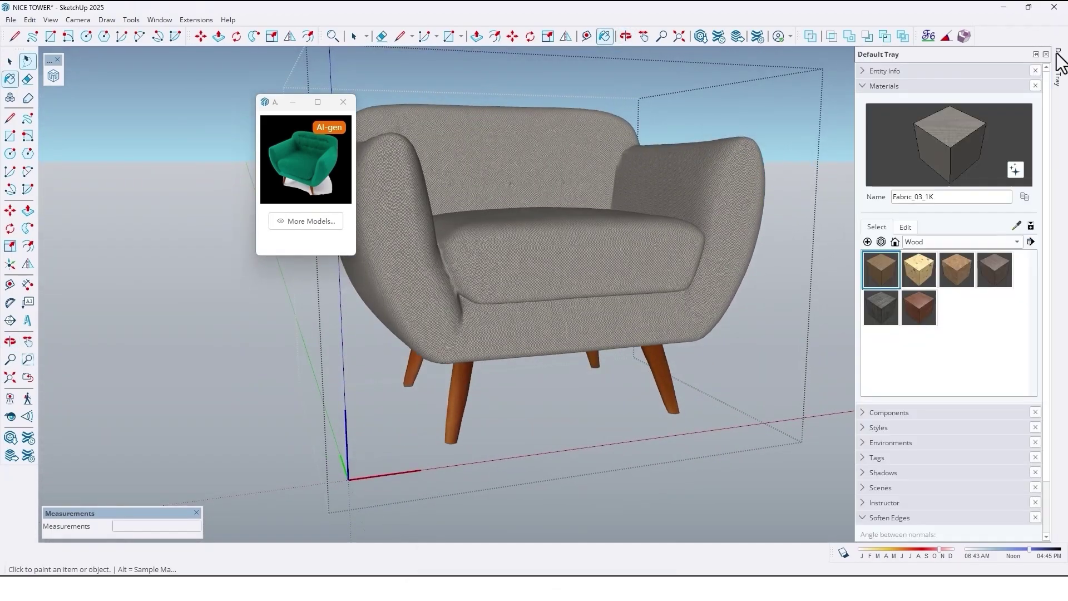
# Choose a darker wood material after first trying Plywood_01_1K
pyautogui.moveTo(1059, 61)
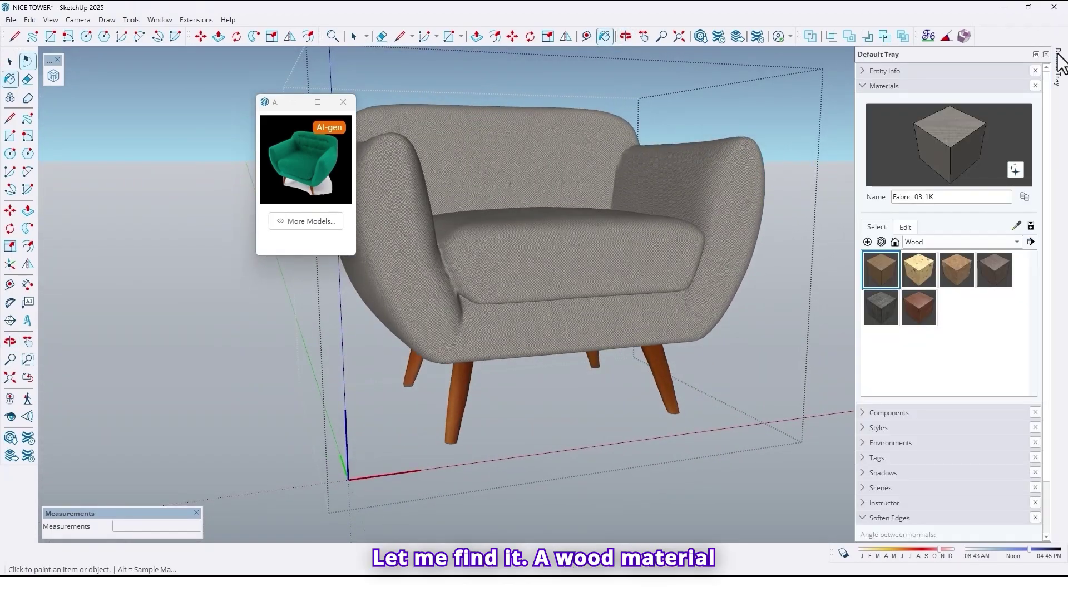
pyautogui.click(883, 271)
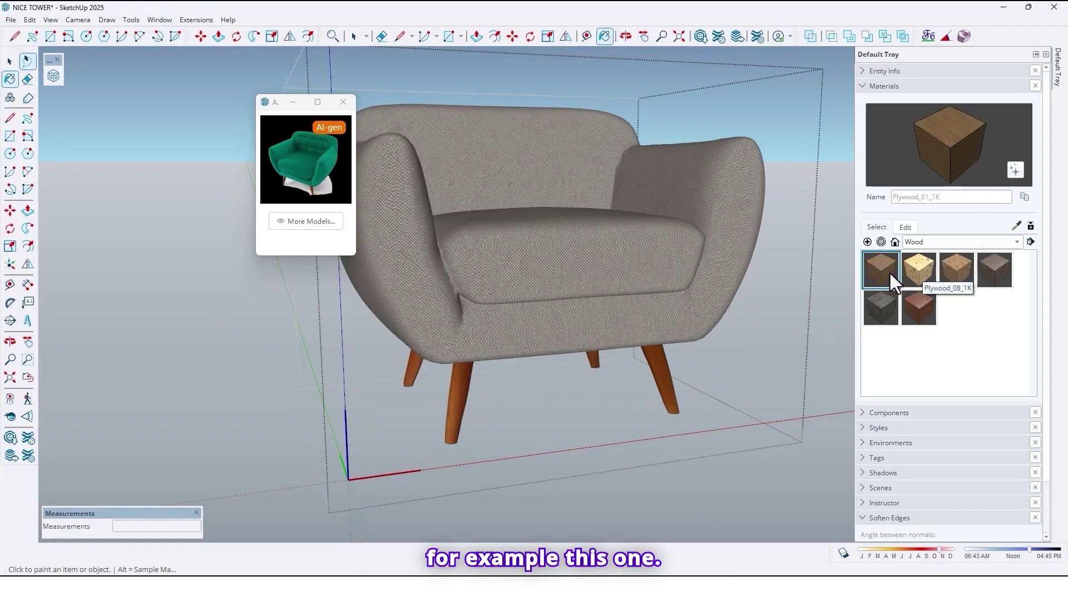
pyautogui.scroll(5, 489, 381)
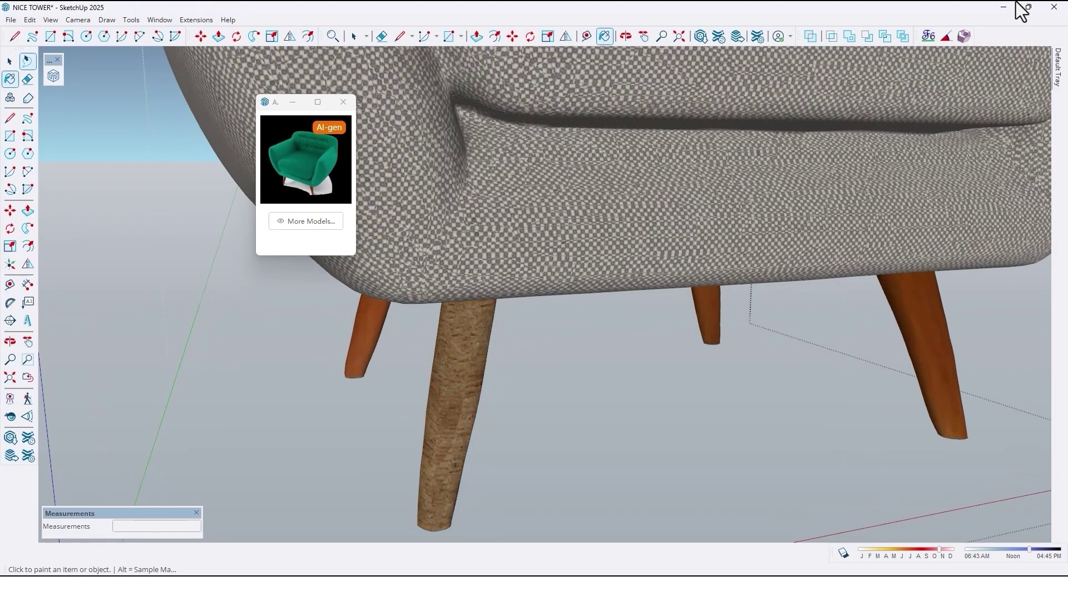
pyautogui.click(1062, 73)
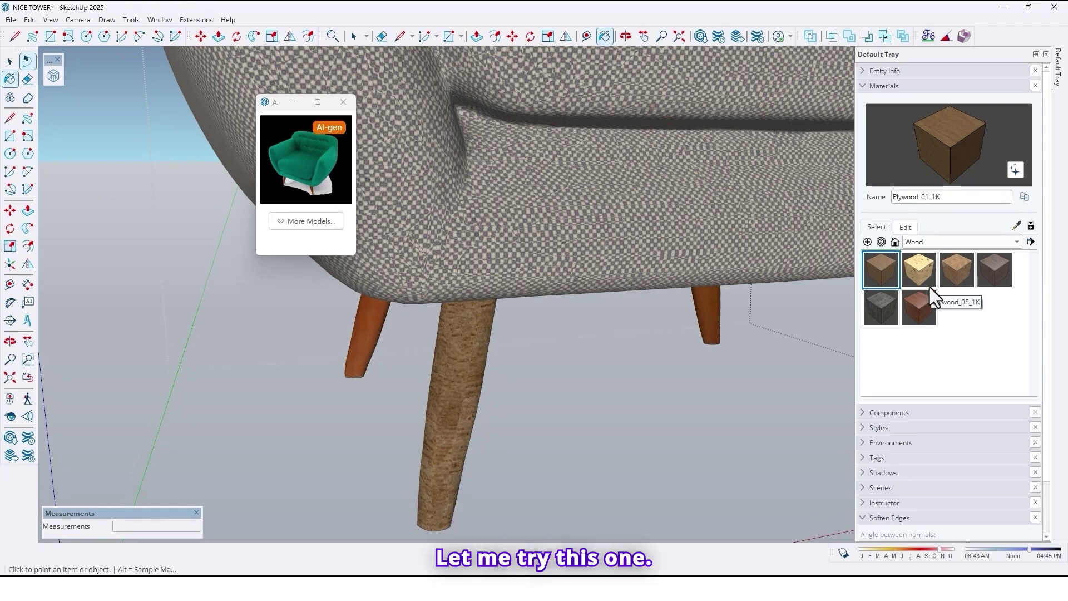
pyautogui.click(991, 272)
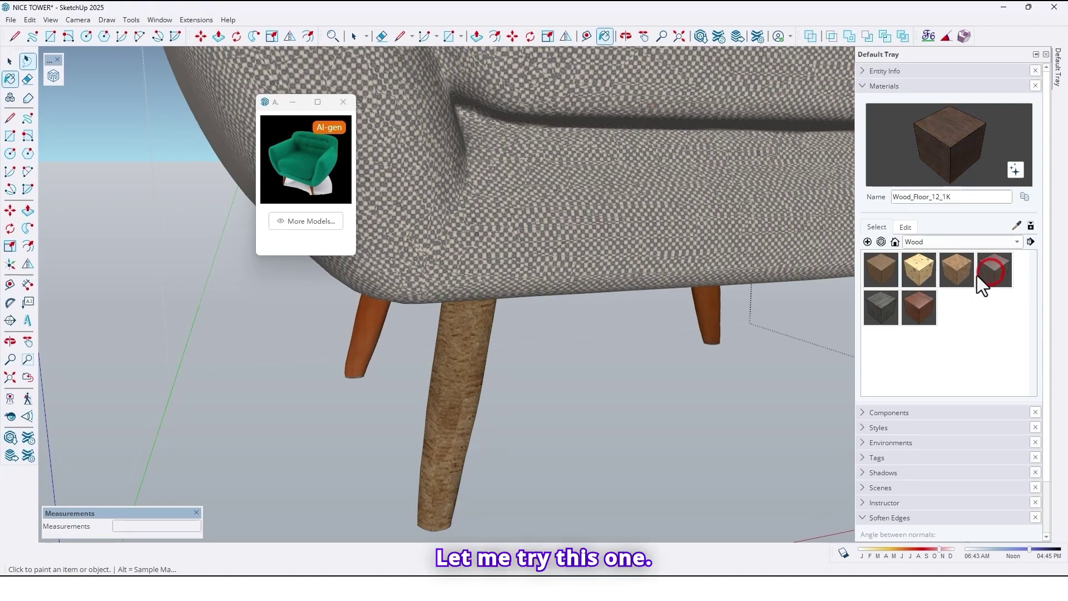
# Paint each of the four chair legs with the darker wood texture
pyautogui.click(456, 379)
pyautogui.scroll(-4, 459, 361)
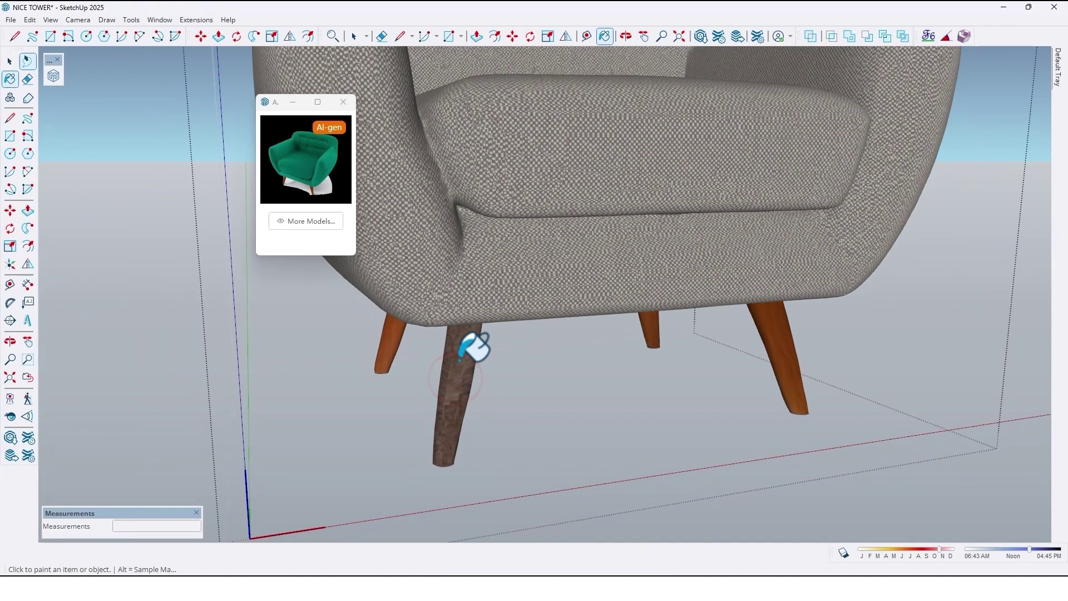
pyautogui.moveTo(460, 359); pyautogui.dragTo(388, 350, button='middle')
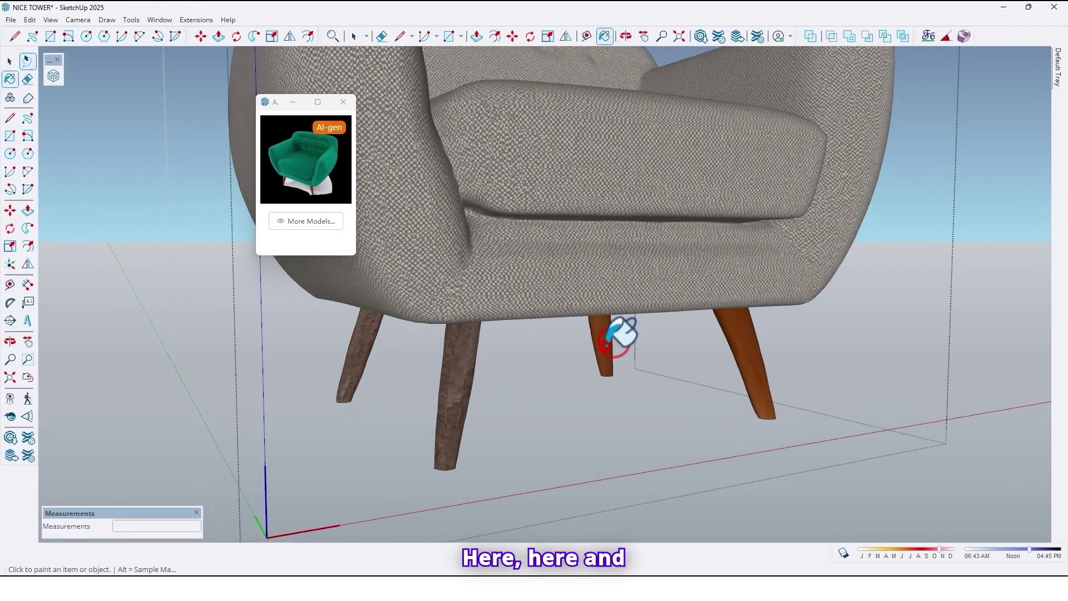
pyautogui.scroll(-5, 753, 358)
pyautogui.moveTo(723, 359); pyautogui.dragTo(639, 362, button='middle')
pyautogui.scroll(8, 551, 352)
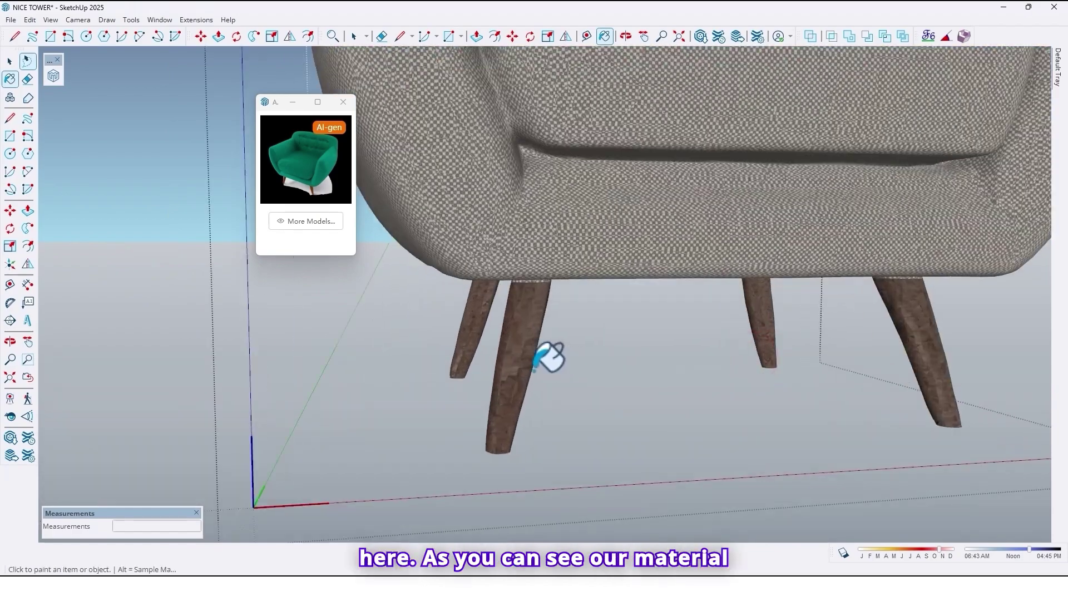
pyautogui.moveTo(551, 353)
pyautogui.mouseDown(button='middle')
pyautogui.moveTo(442, 350)
pyautogui.moveTo(604, 351)
pyautogui.moveTo(616, 341)
pyautogui.moveTo(601, 374)
pyautogui.moveTo(604, 343)
pyautogui.moveTo(573, 286)
pyautogui.mouseUp(button='middle')
pyautogui.scroll(-5, 607, 348)
pyautogui.scroll(3, 603, 358)
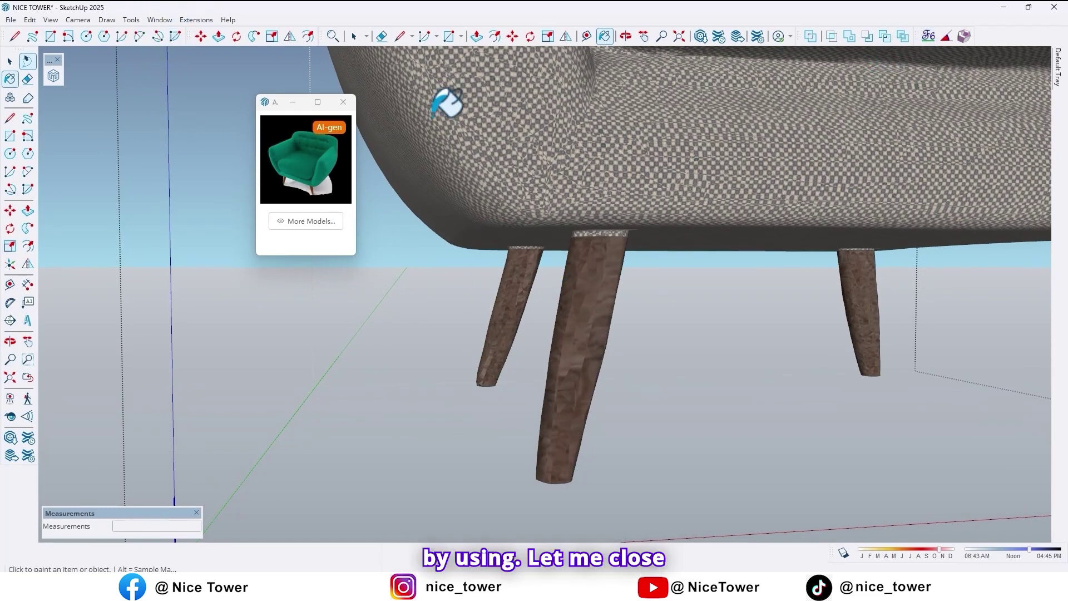
# Close the AI-model window and paint the front armchair leg with wood using ThruPaint
pyautogui.click(343, 102)
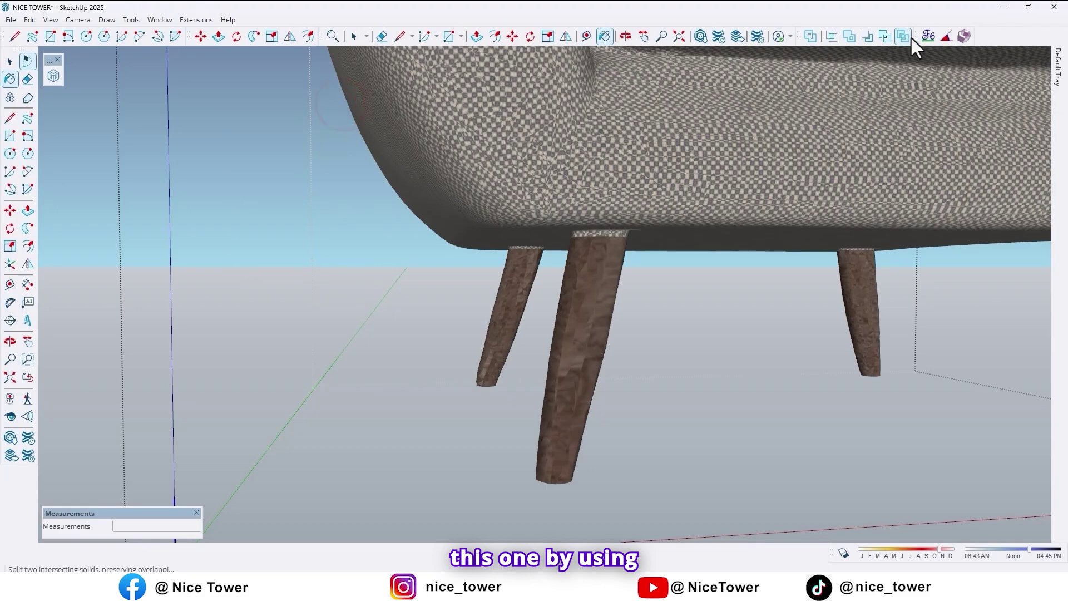
pyautogui.moveTo(624, 111); pyautogui.dragTo(193, 97)
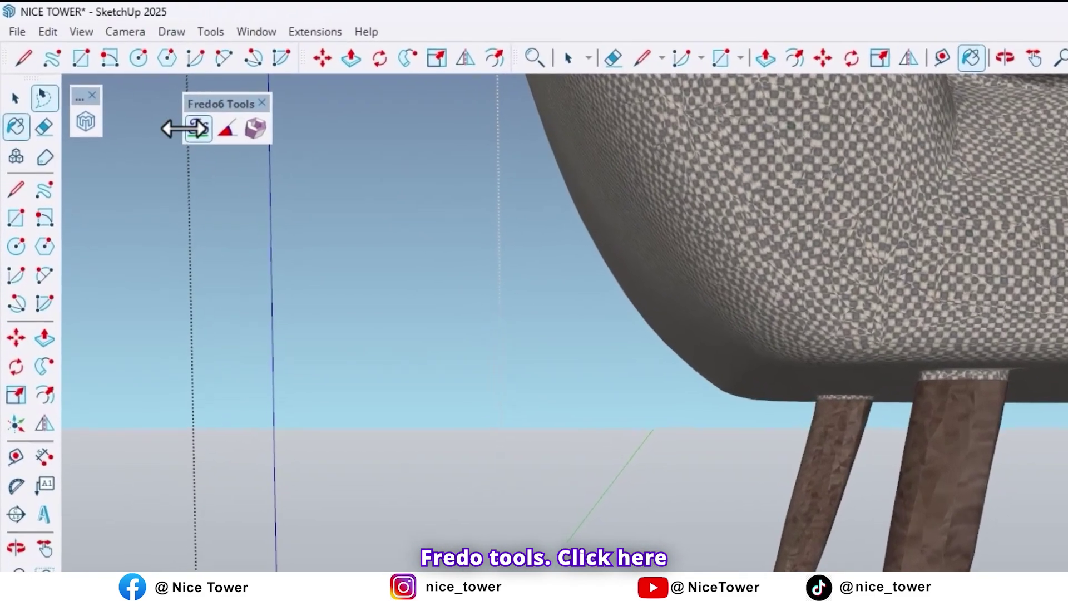
pyautogui.click(124, 80)
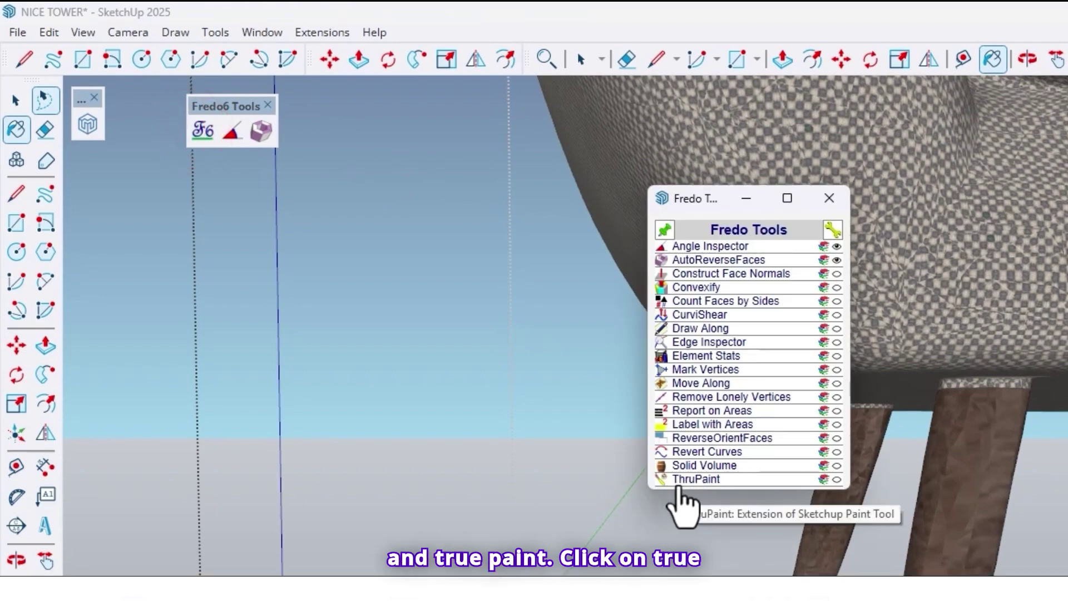
pyautogui.click(690, 479)
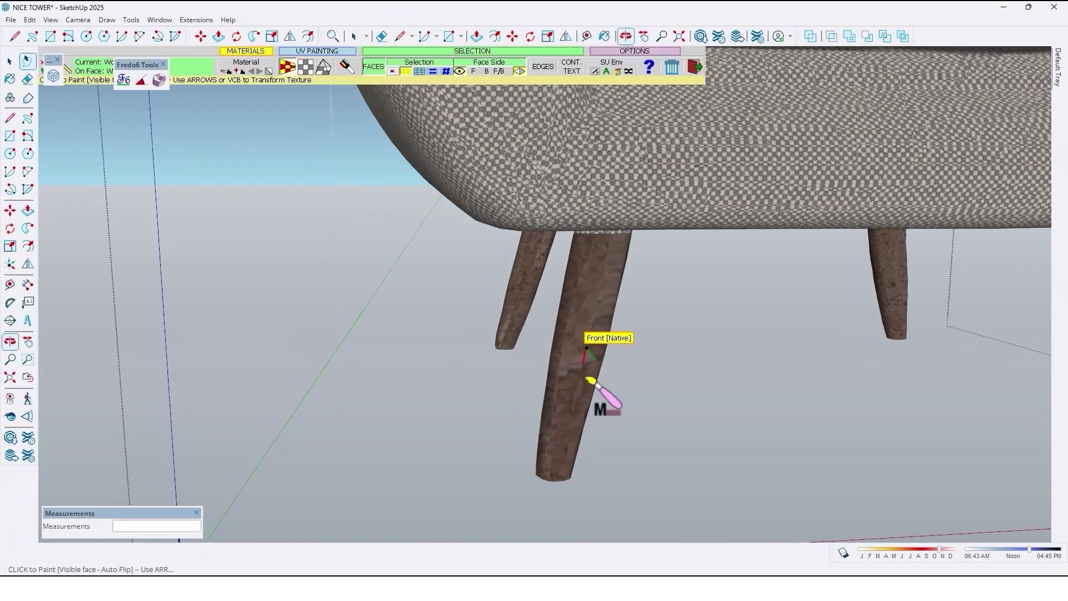
pyautogui.click(584, 351)
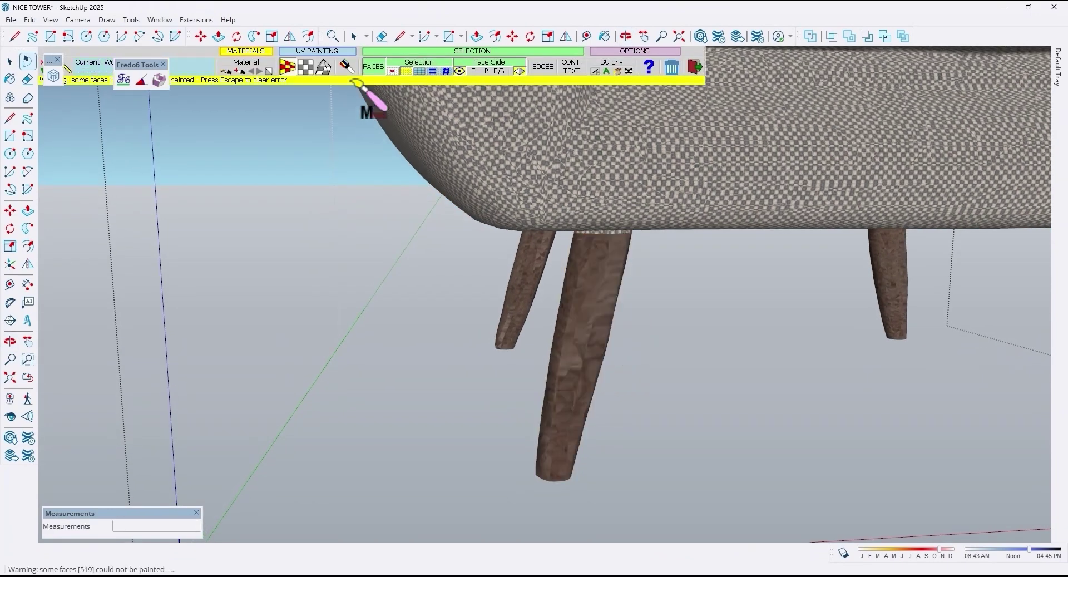
# Rotate and shift the front leg's wood grain so it runs along the leg
pyautogui.click(306, 66)
pyautogui.click(581, 334)
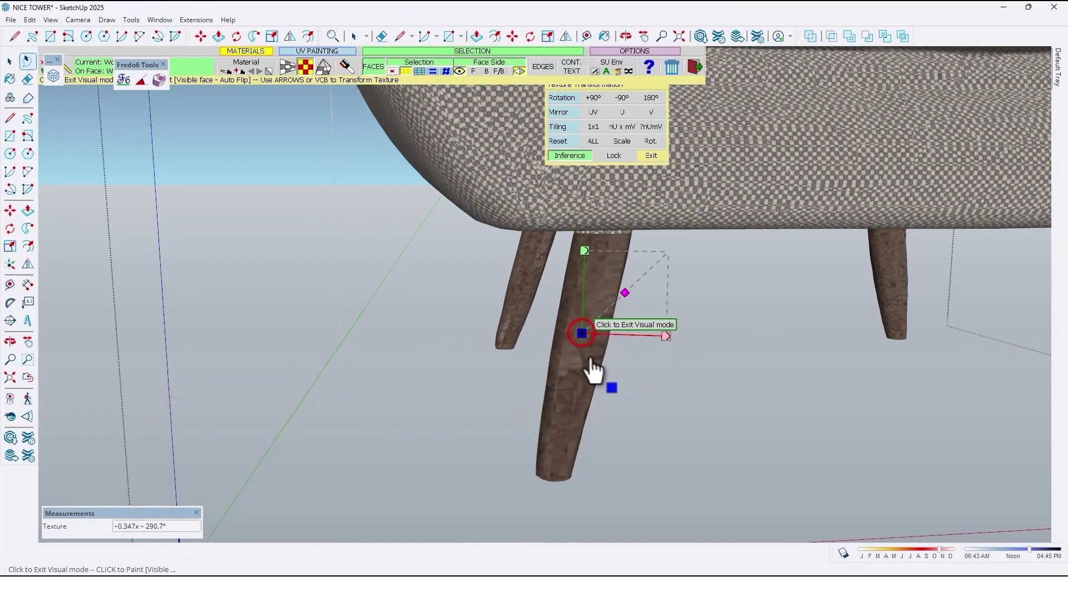
pyautogui.click(589, 357)
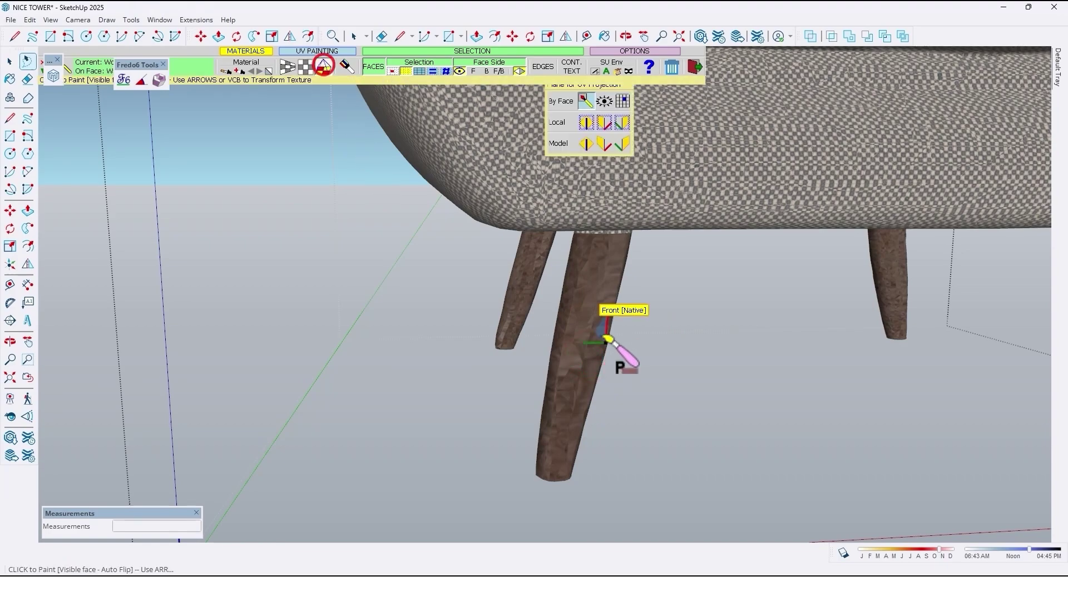
pyautogui.moveTo(584, 352)
pyautogui.mouseDown(button='middle')
pyautogui.moveTo(810, 341)
pyautogui.moveTo(572, 369)
pyautogui.moveTo(588, 354)
pyautogui.mouseUp(button='middle')
pyautogui.click(589, 354)
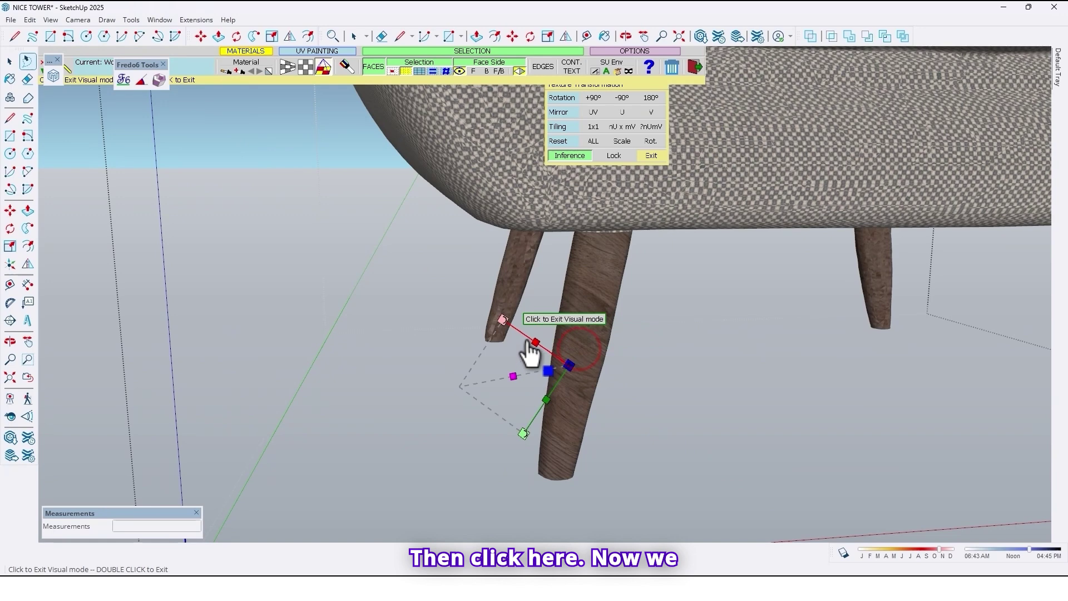
pyautogui.moveTo(506, 329); pyautogui.dragTo(507, 329)
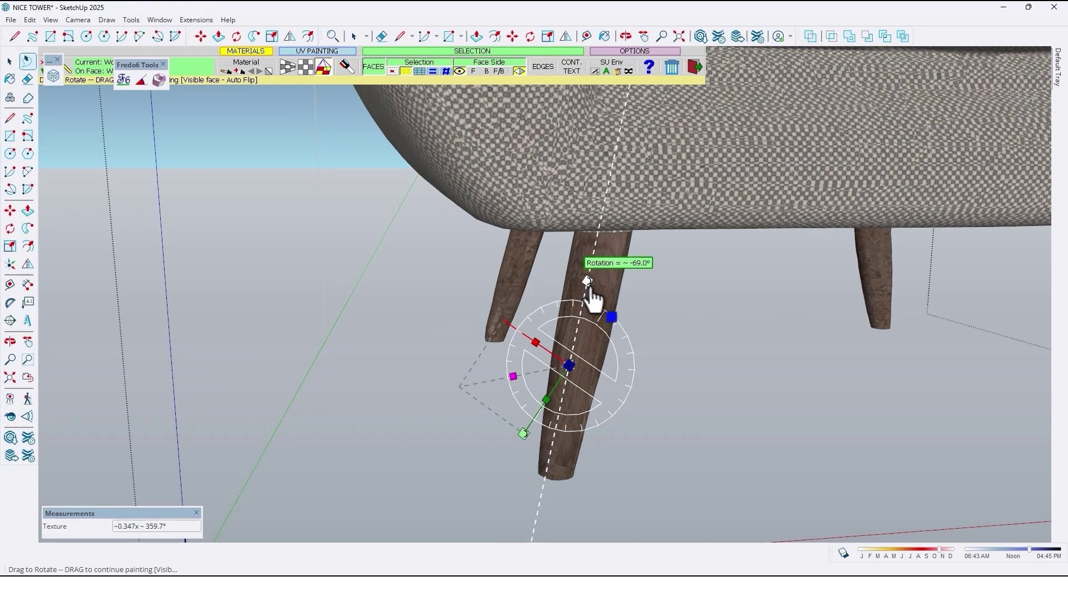
pyautogui.moveTo(591, 300); pyautogui.dragTo(538, 316)
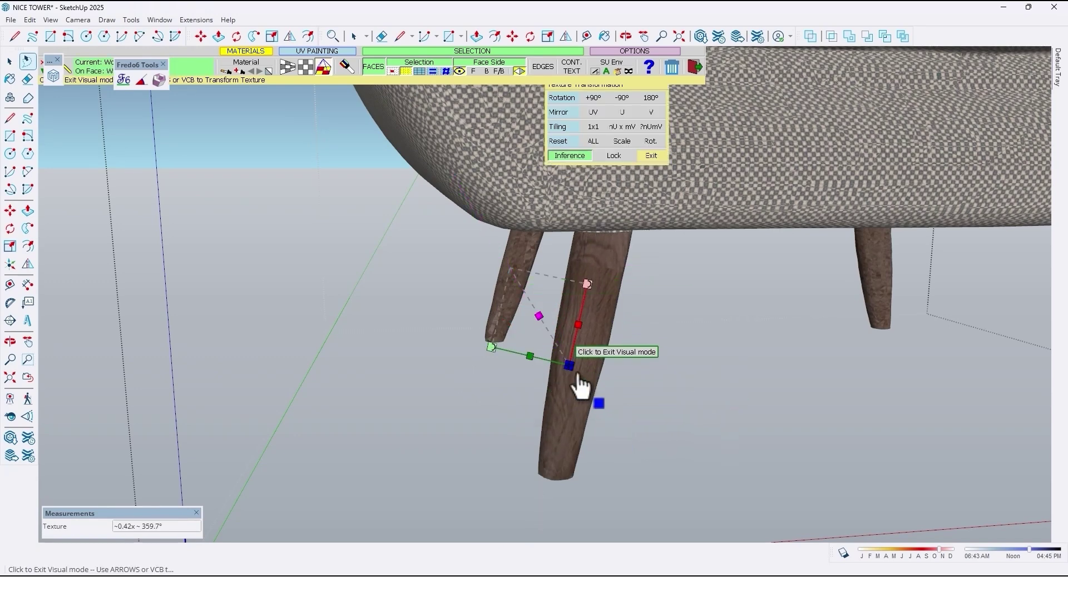
pyautogui.moveTo(570, 373)
pyautogui.mouseDown()
pyautogui.moveTo(575, 339)
pyautogui.moveTo(538, 315)
pyautogui.mouseUp()
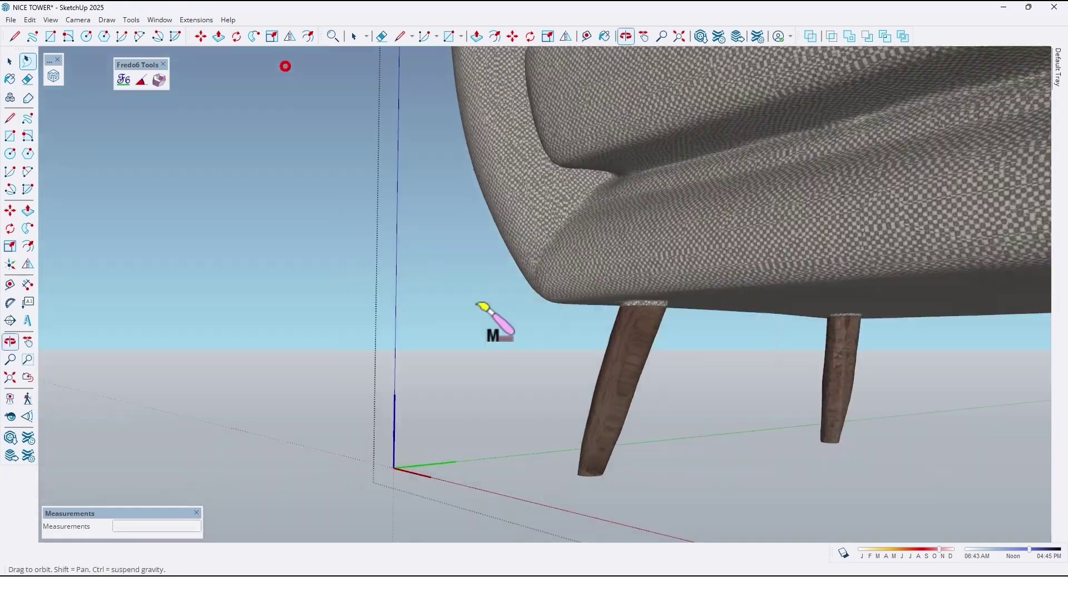
# Change the texture mapping mode and rotate the wood grain on a second leg
pyautogui.click(287, 66)
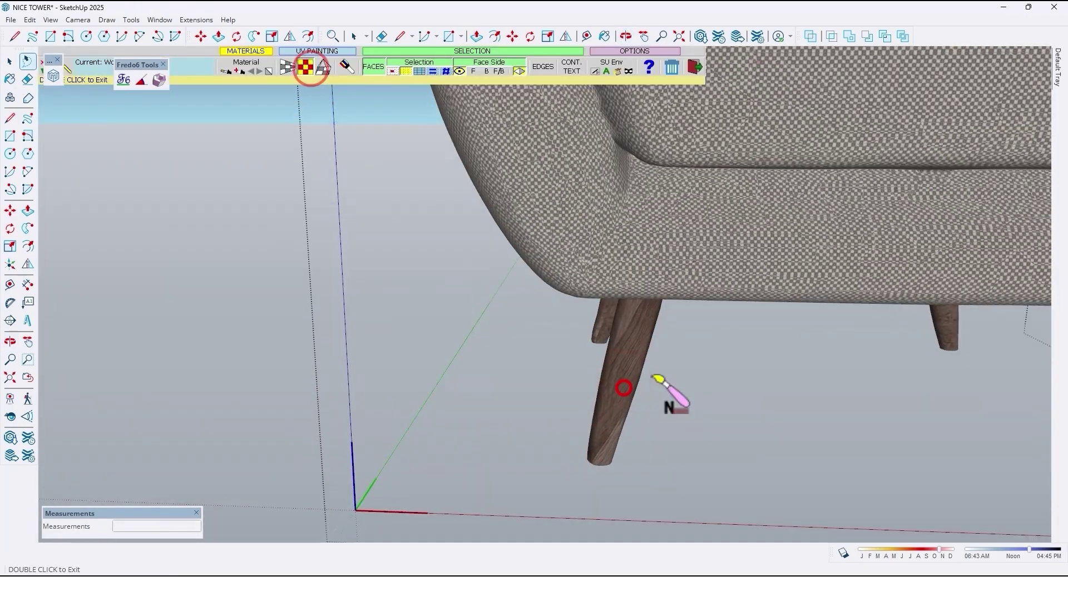
pyautogui.click(556, 334)
pyautogui.moveTo(556, 334); pyautogui.dragTo(549, 334)
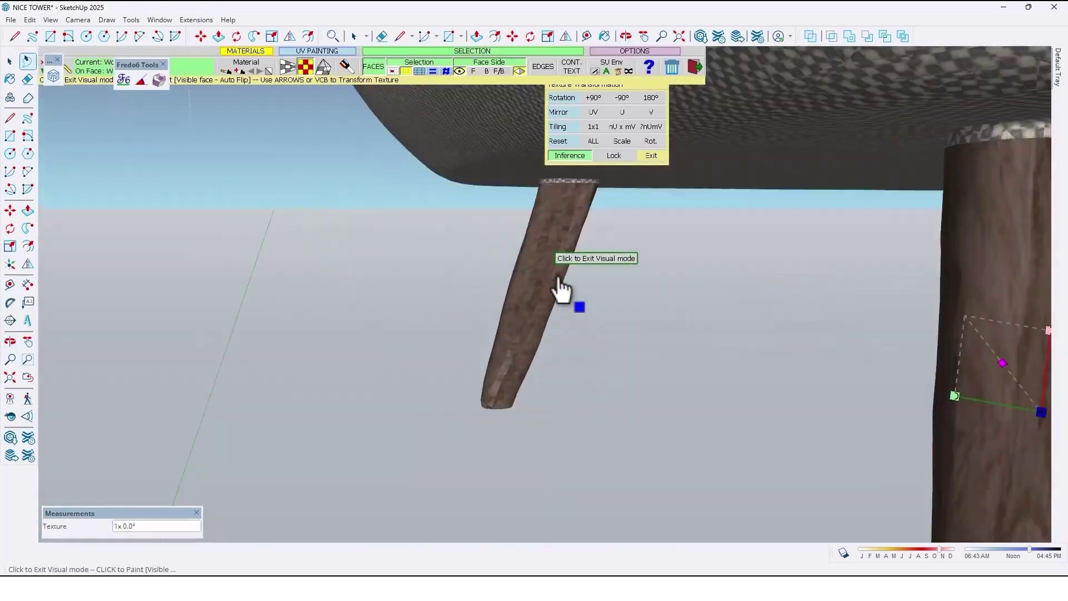
pyautogui.click(543, 262)
pyautogui.click(319, 66)
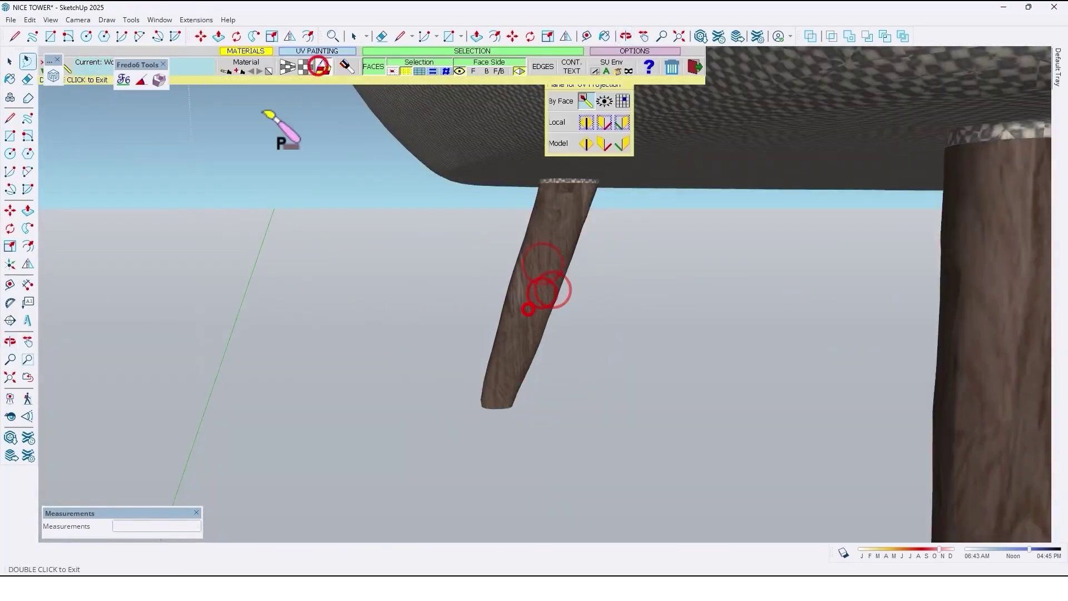
# Set the UV projection on the remaining legs and shift the right leg's grain lengthwise
pyautogui.click(582, 314)
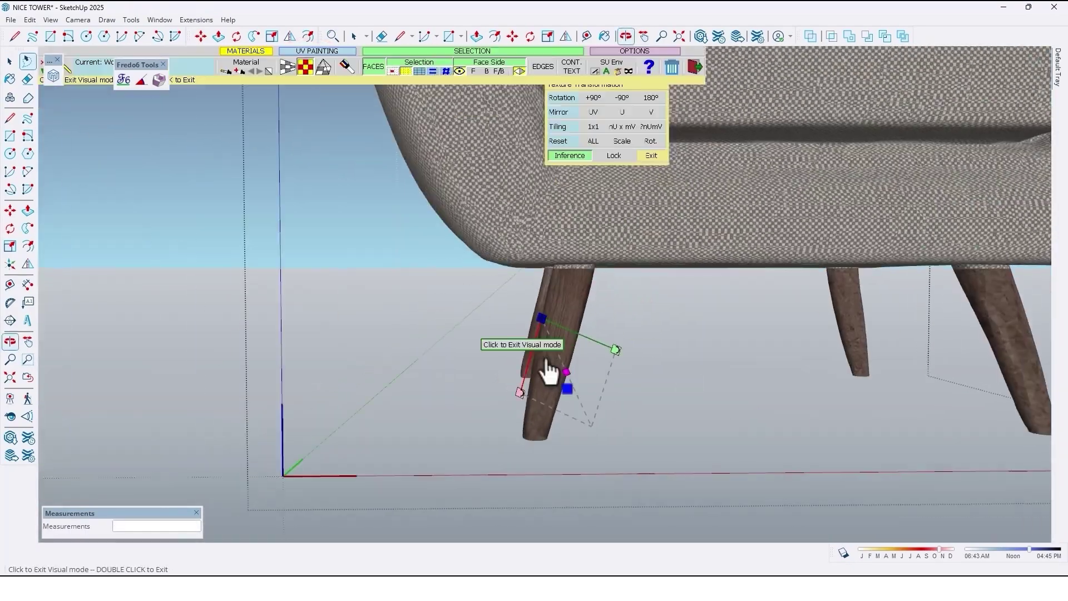
pyautogui.click(324, 67)
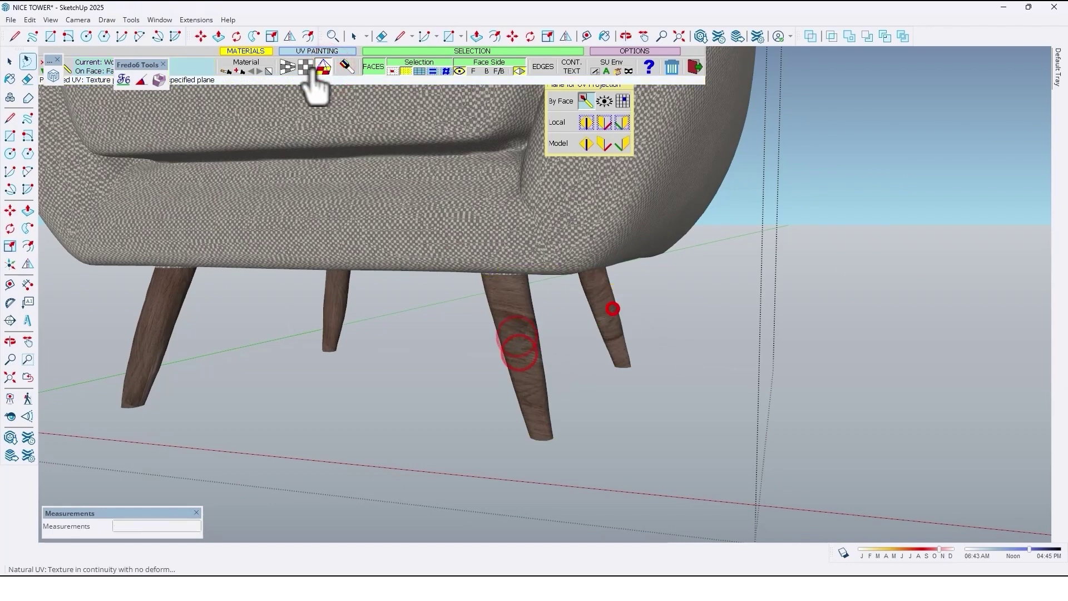
pyautogui.click(512, 353)
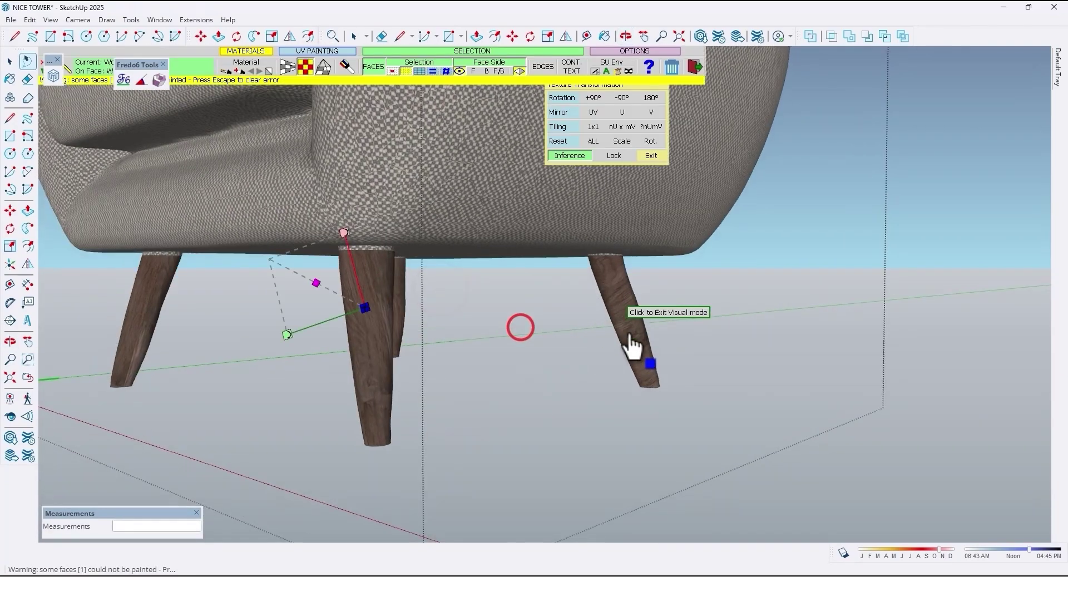
pyautogui.click(627, 325)
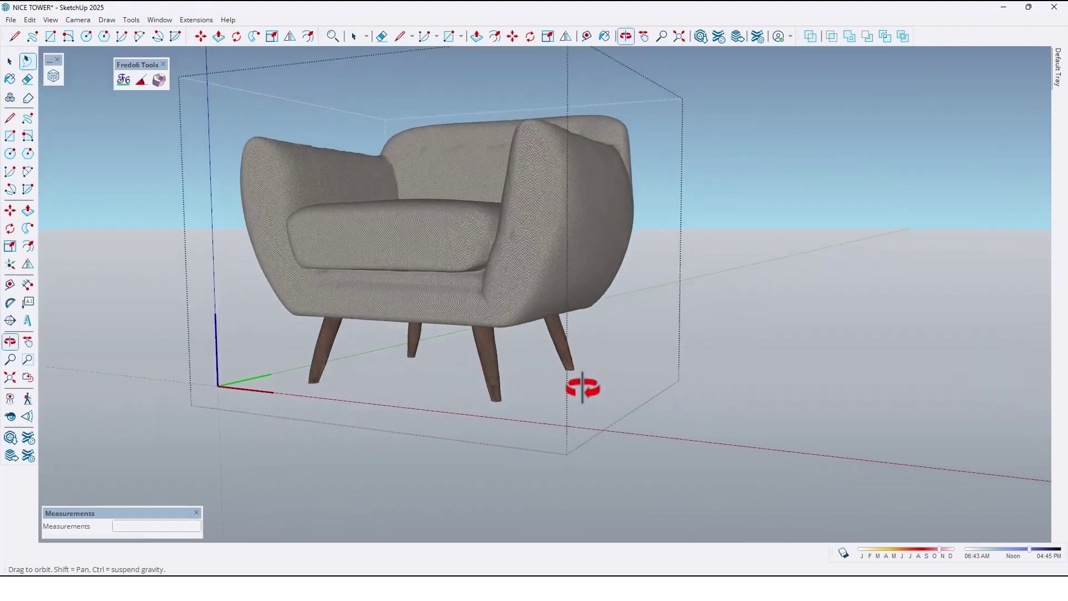
pyautogui.moveTo(582, 384); pyautogui.dragTo(685, 377, button='middle')
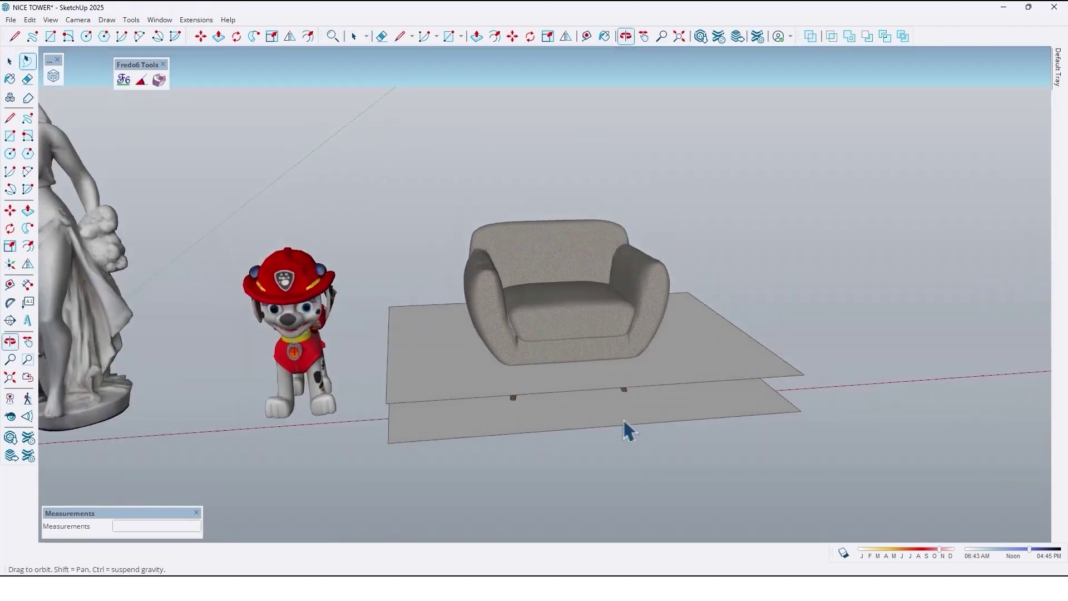
pyautogui.moveTo(625, 429); pyautogui.dragTo(723, 389, button='middle')
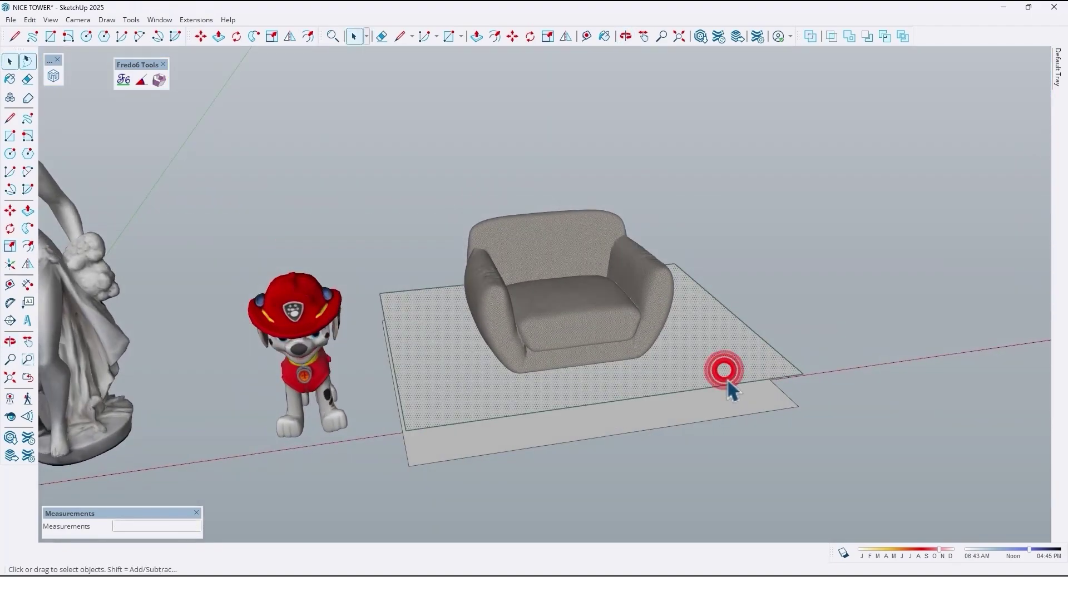
pyautogui.scroll(3, 734, 401)
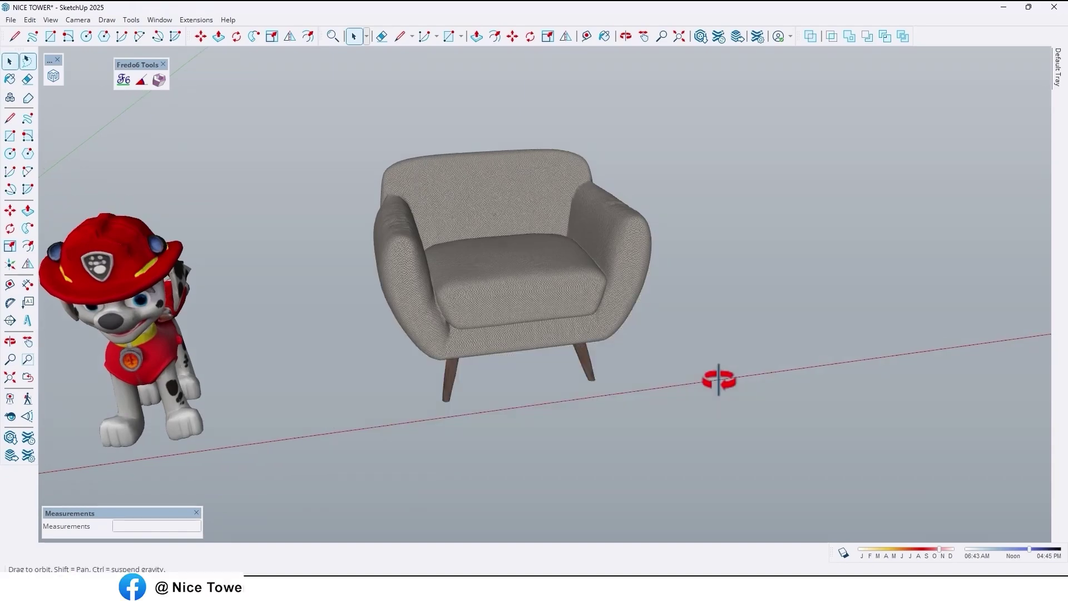
pyautogui.moveTo(715, 377); pyautogui.dragTo(473, 293, button='middle')
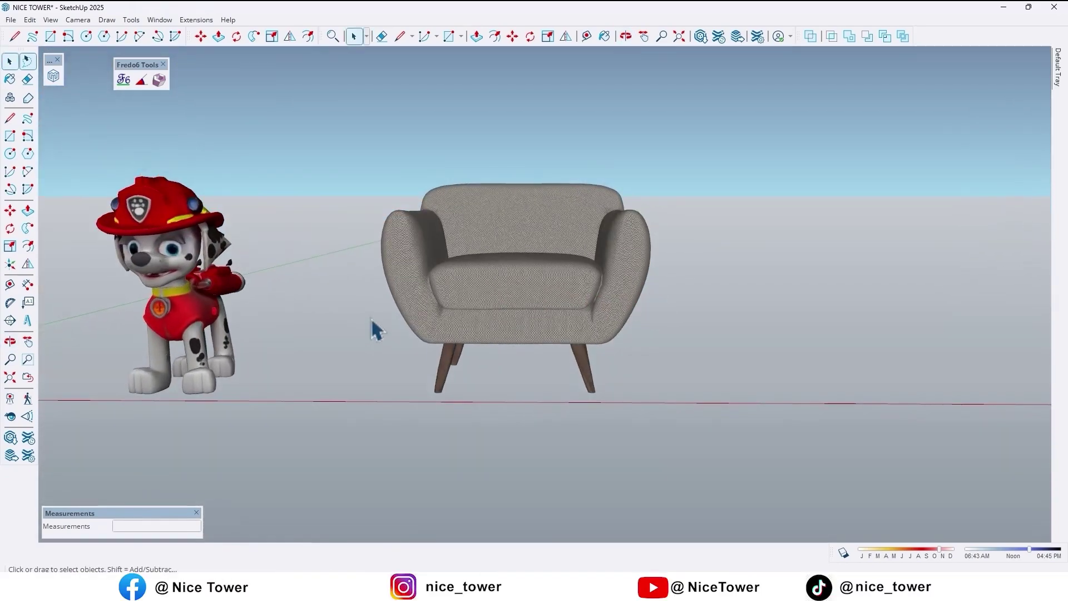
pyautogui.moveTo(375, 326); pyautogui.dragTo(715, 322, button='middle')
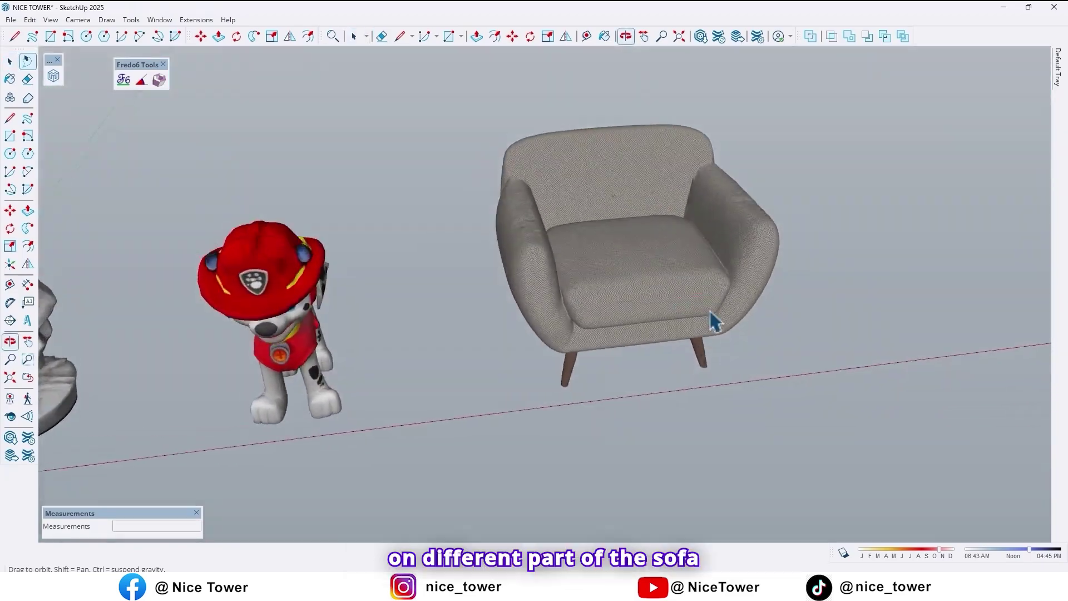
pyautogui.moveTo(654, 217); pyautogui.dragTo(218, 393, button='middle')
pyautogui.moveTo(218, 393); pyautogui.dragTo(503, 317)
pyautogui.press('space')
pyautogui.scroll(-5, 475, 332)
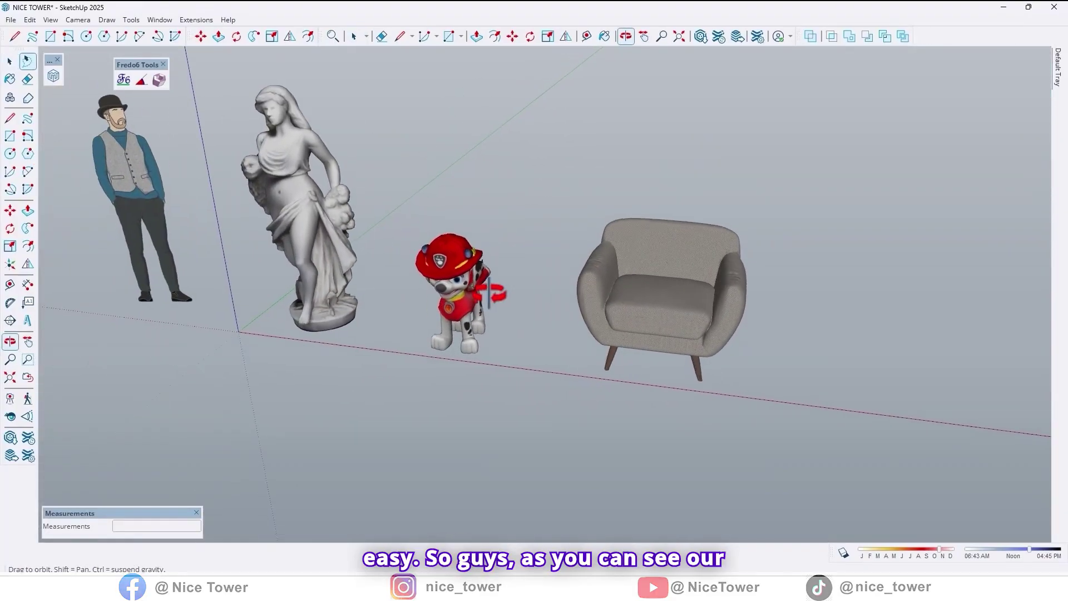
pyautogui.press('o')
pyautogui.moveTo(384, 288); pyautogui.dragTo(580, 341)
pyautogui.press('space')
pyautogui.press('o')
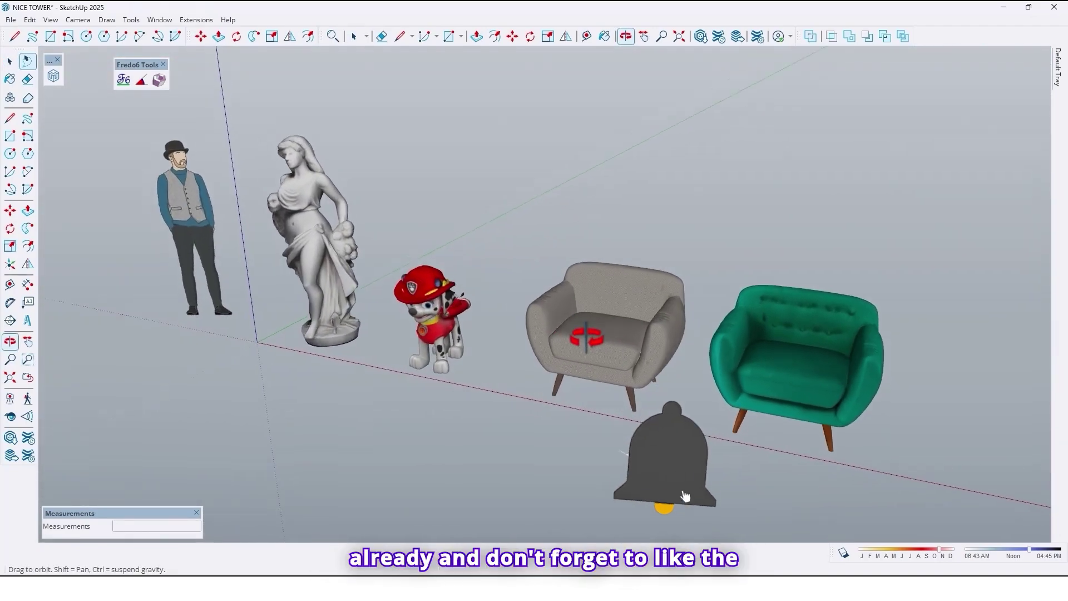
pyautogui.scroll(2, 612, 357)
pyautogui.press('space')
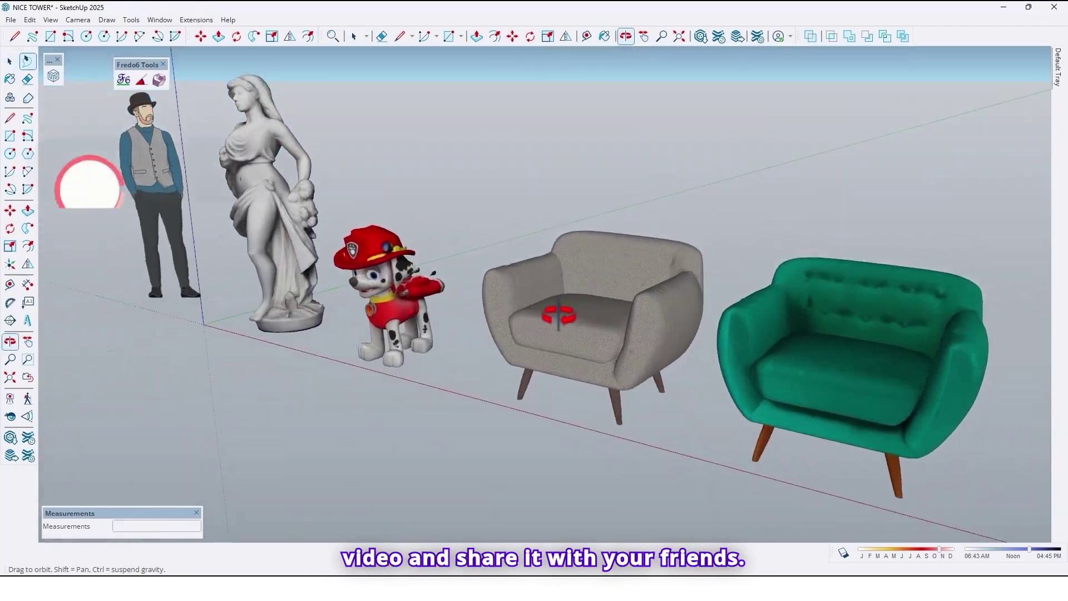